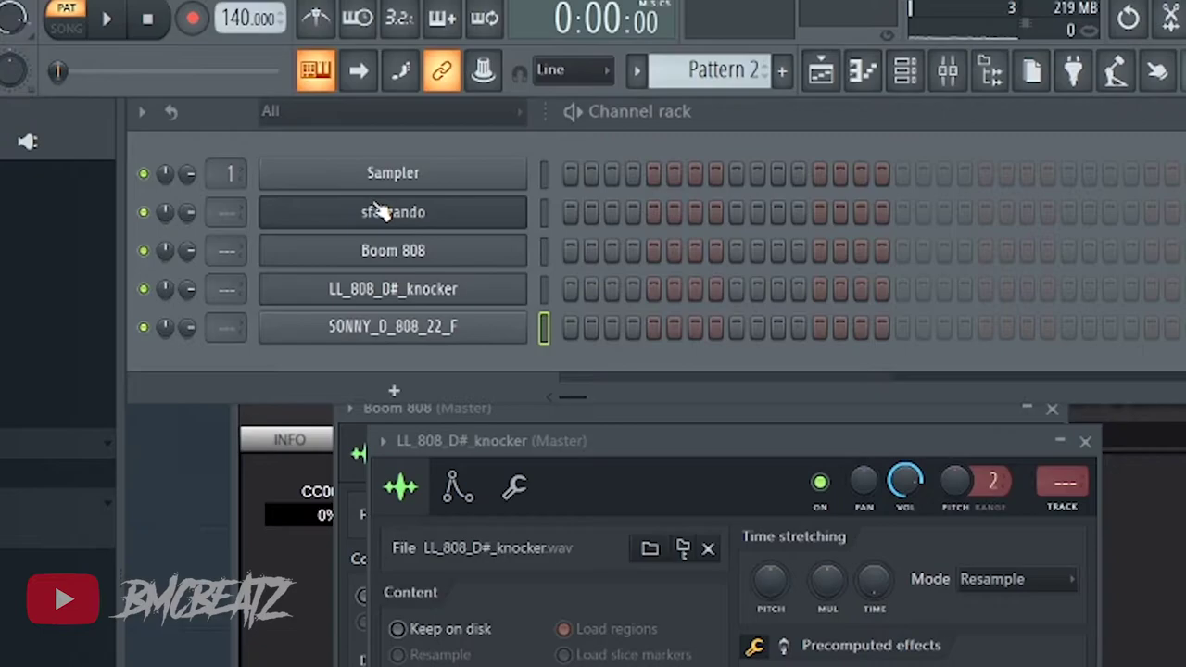
Open the Boom 808 sample in the pitch corrector to check its note
left_click(394, 263)
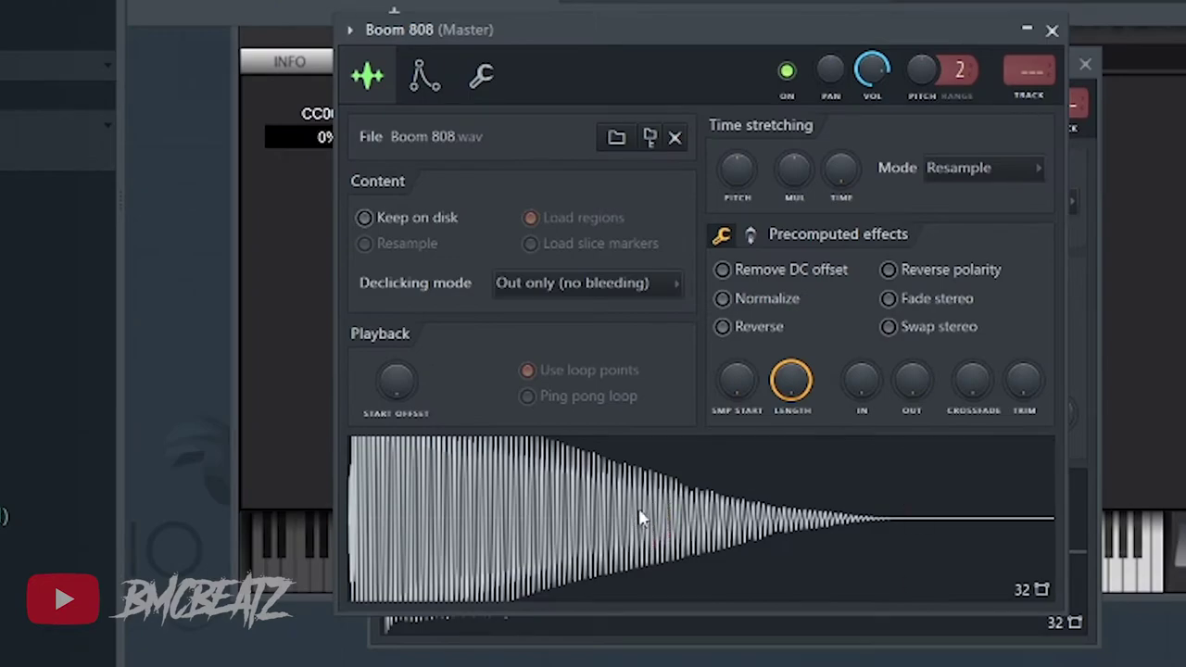
right_click(639, 517)
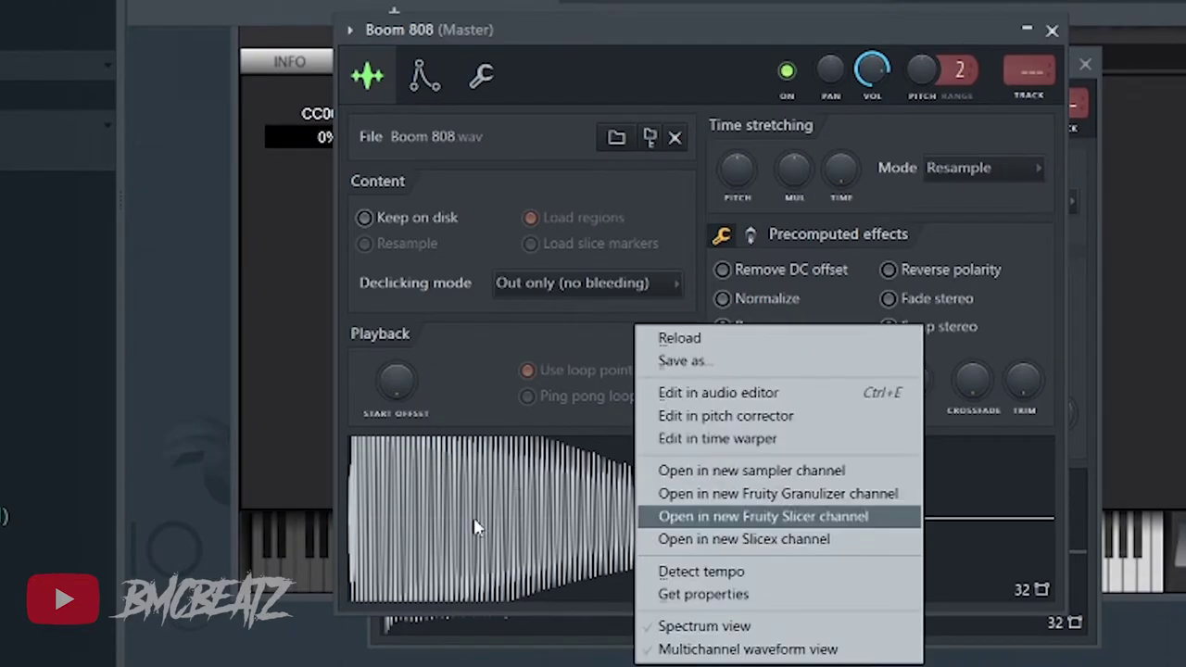
left_click(749, 417)
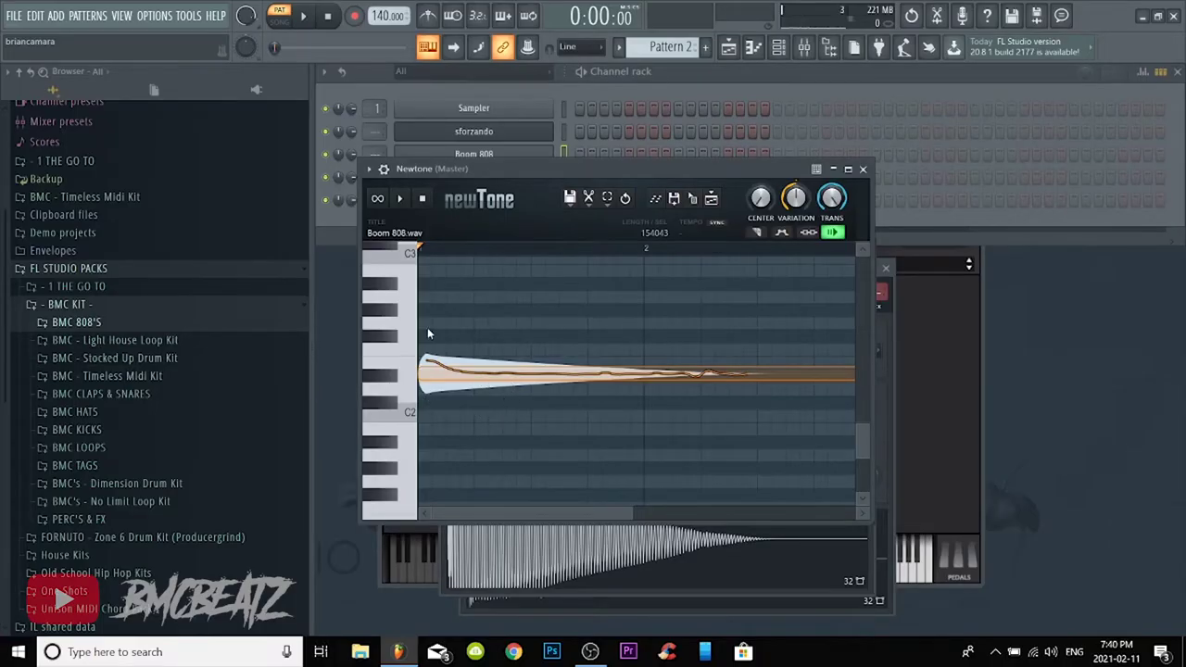
Set the root note of the Boom 808 channel to D#5 in its envelope / instrument settings
left_click(345, 229)
left_click(516, 160)
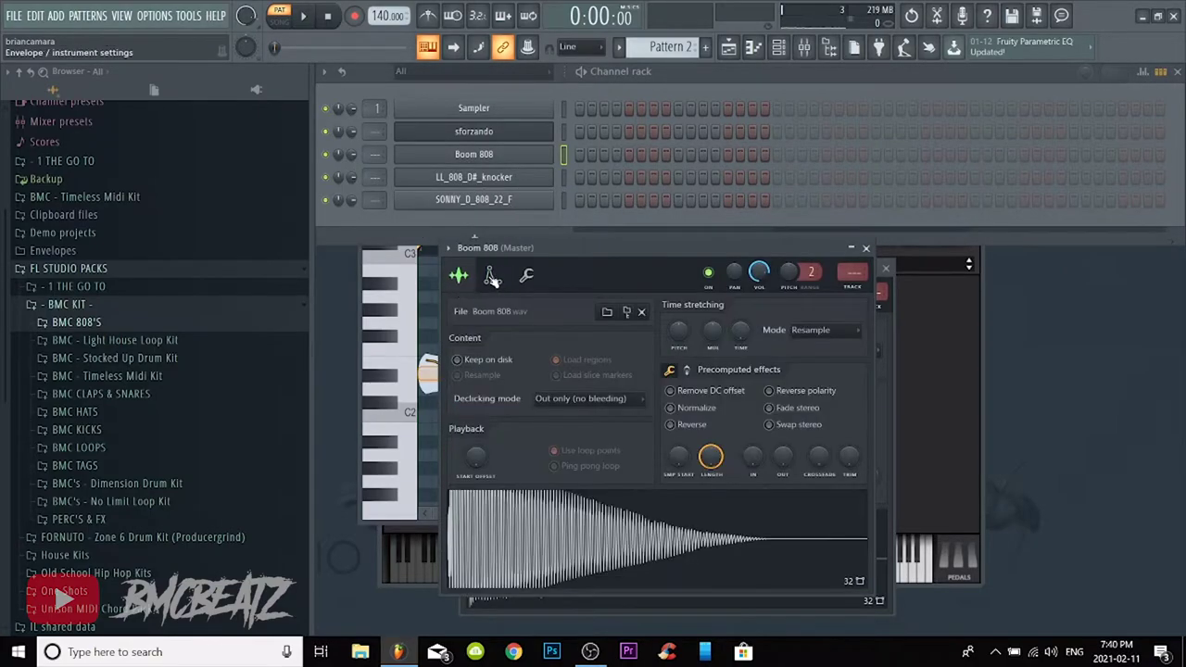
left_click(491, 276)
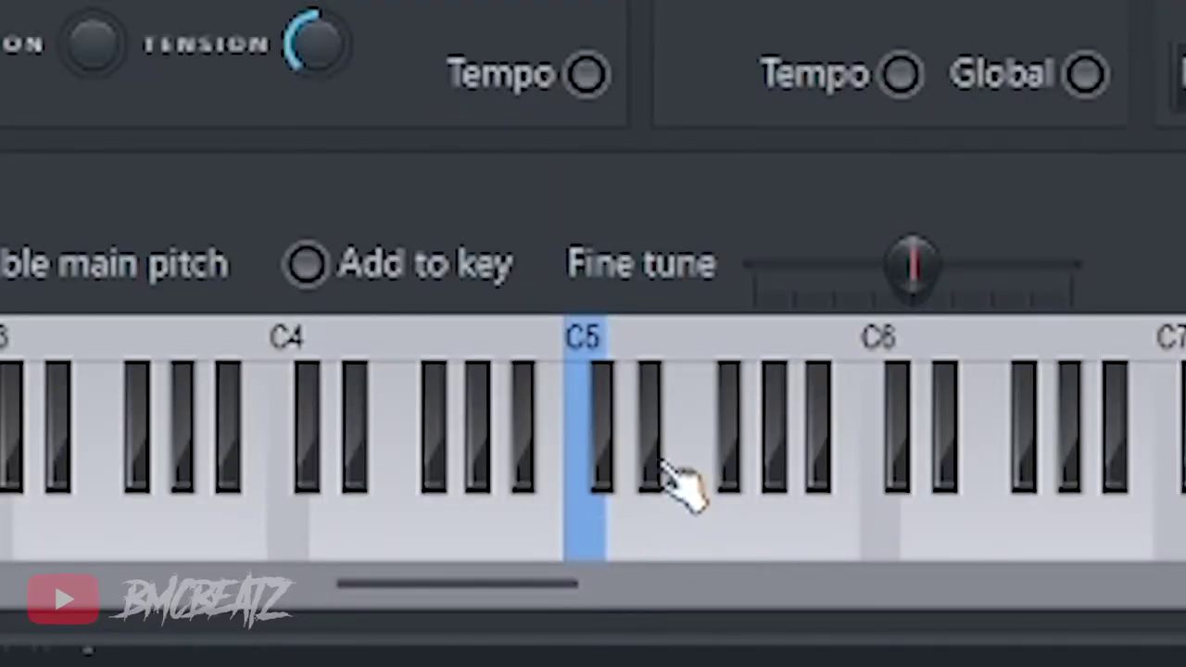
left_click(660, 461)
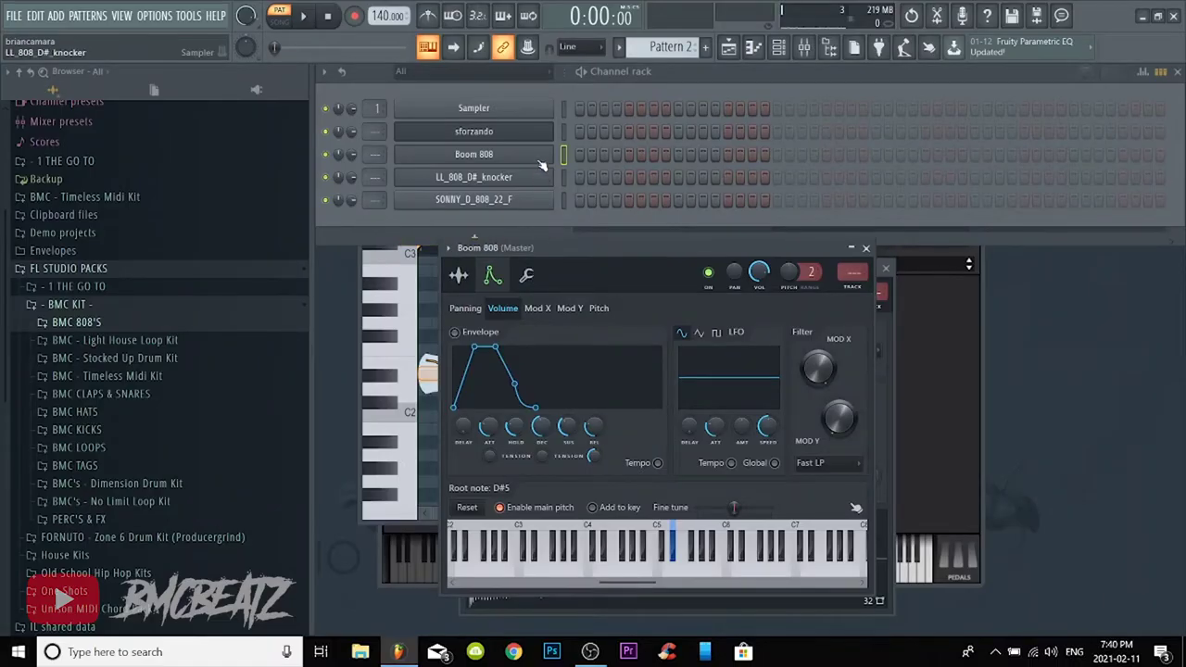
Open the Boom 808 channel's piano roll and audition the C5 key
right_click(542, 164)
left_click(586, 154)
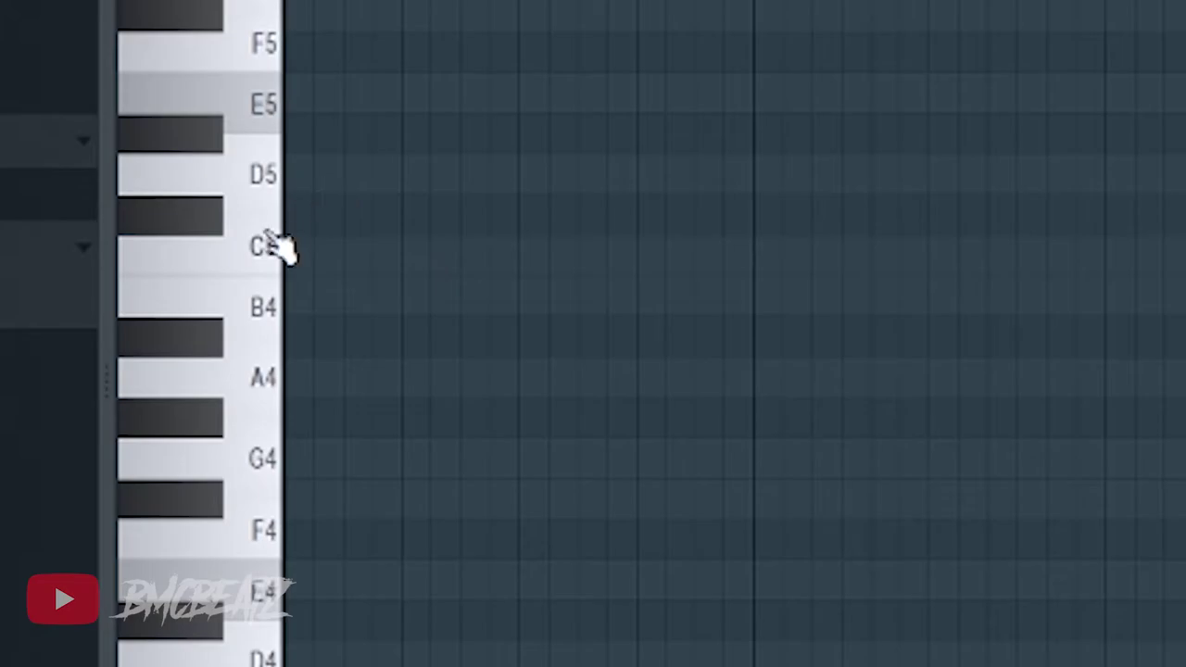
left_click(269, 254)
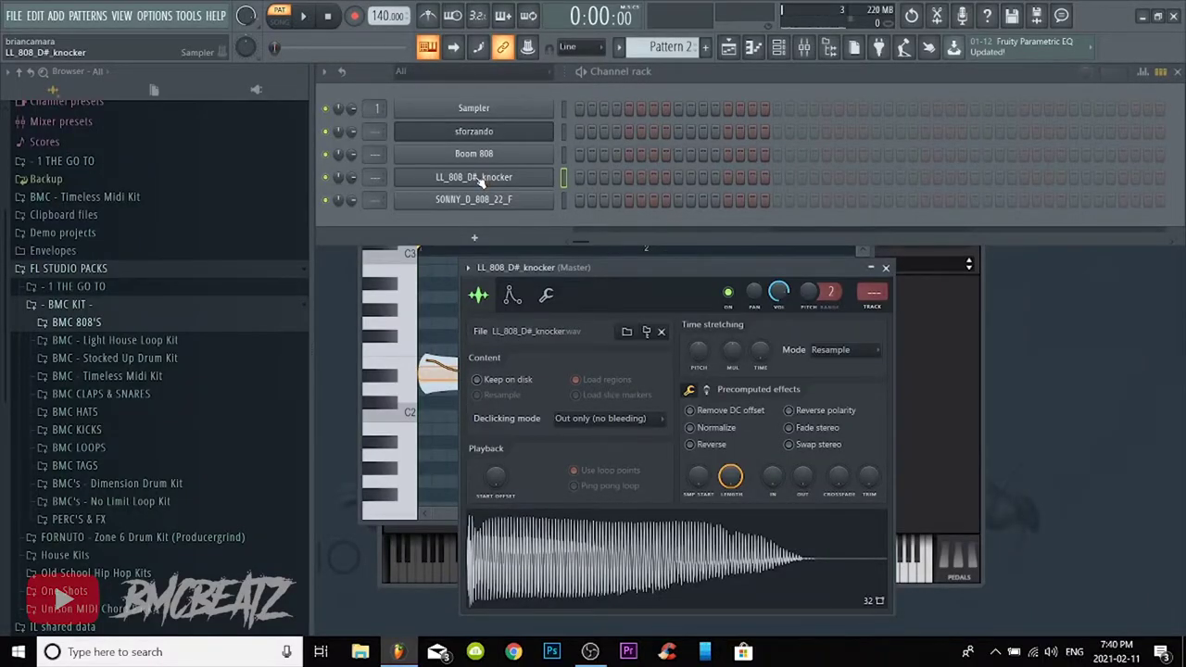
Open the LL_808_D#_knocker sample in the pitch corrector to check its note
left_click(473, 182)
left_click(472, 182)
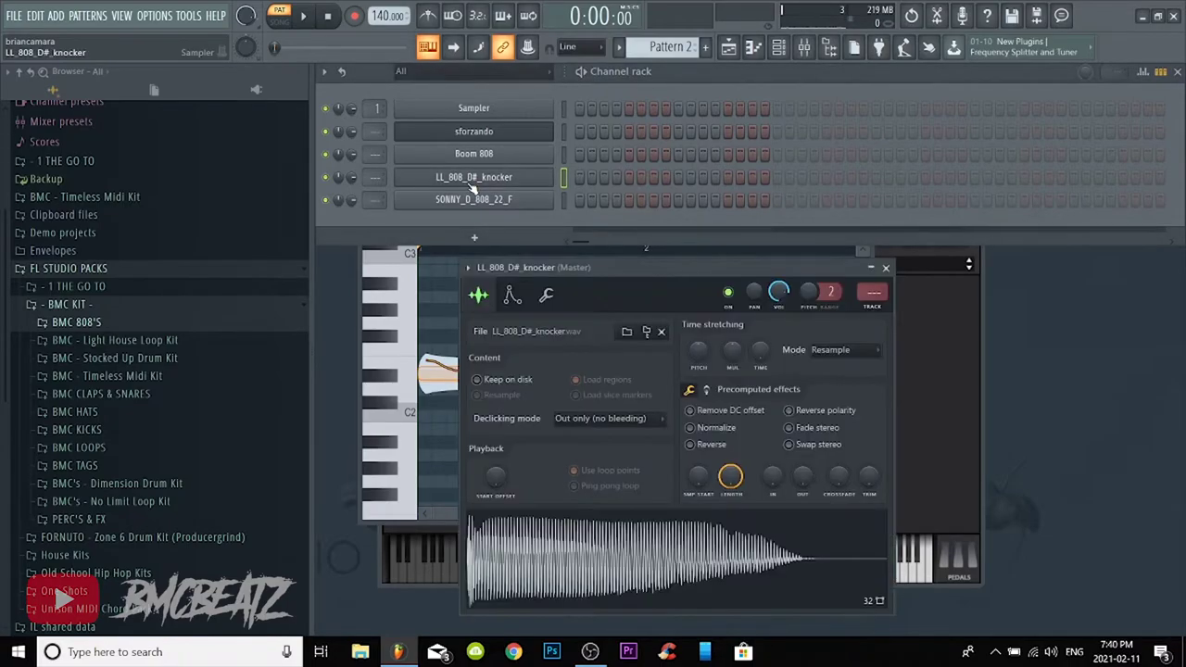
right_click(671, 567)
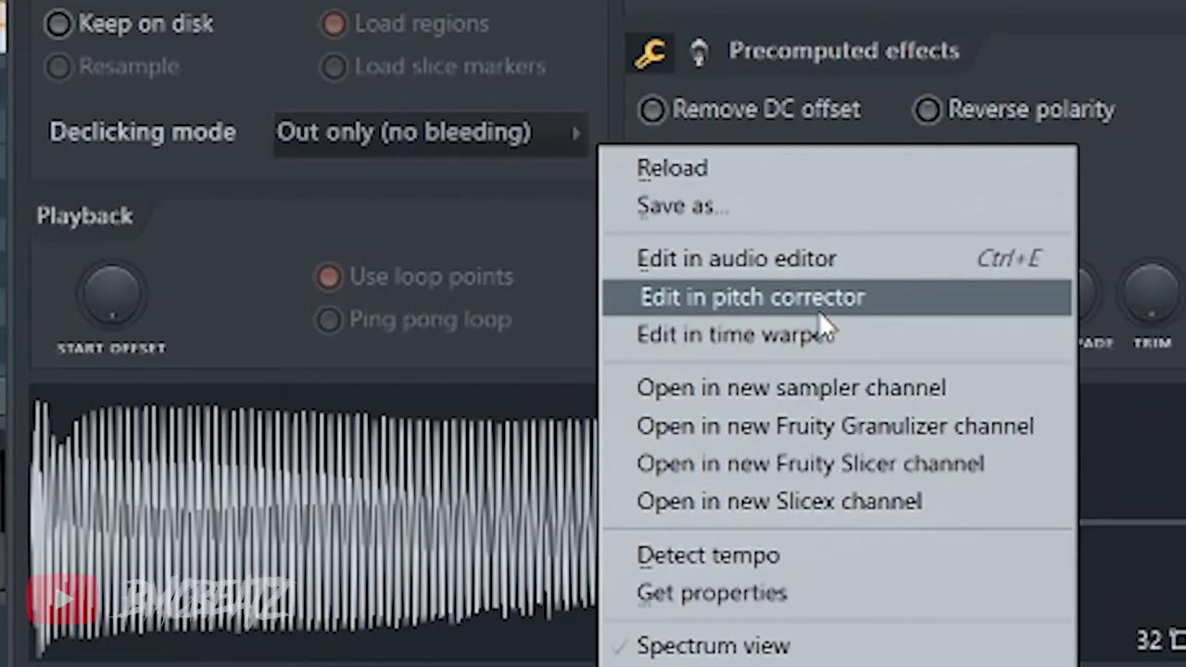
left_click(818, 309)
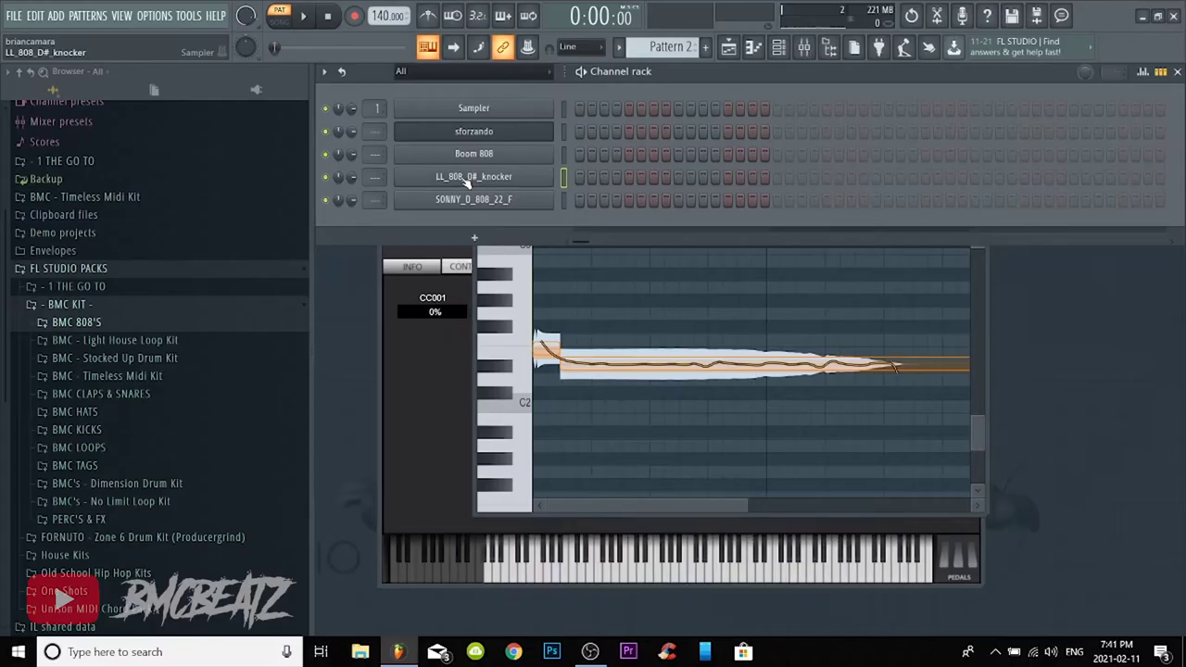
Set the root note of the LL_808_D#_knocker channel to D#5 in its envelope / instrument settings
left_click(461, 177)
left_click(510, 301)
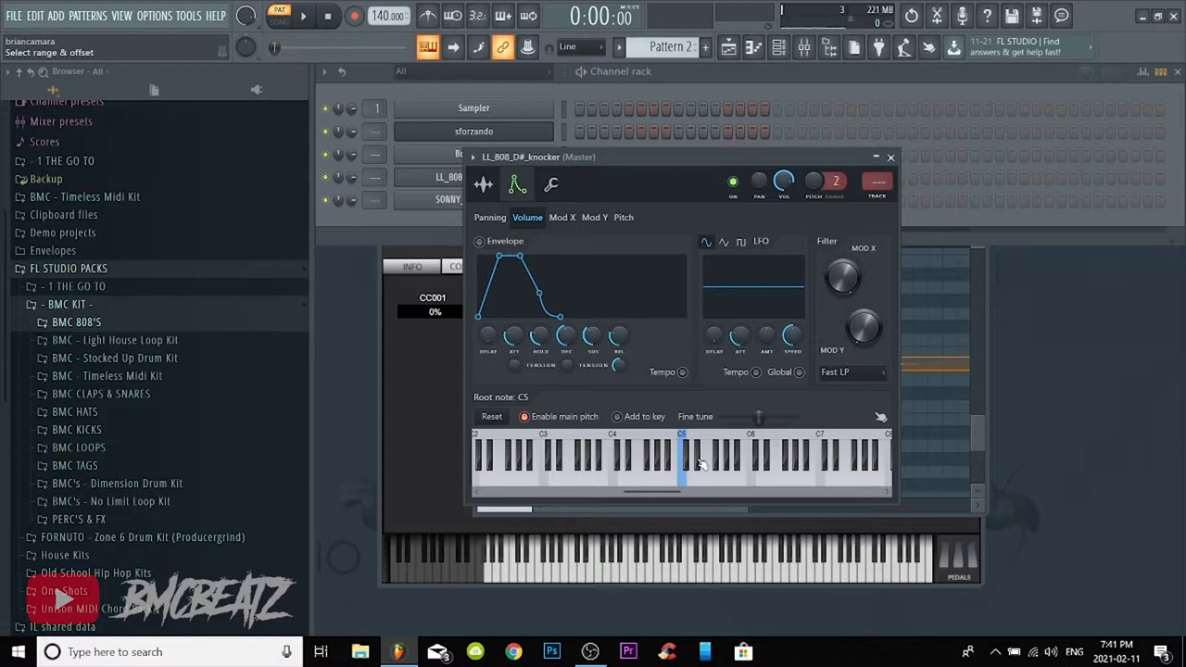
left_click(448, 176)
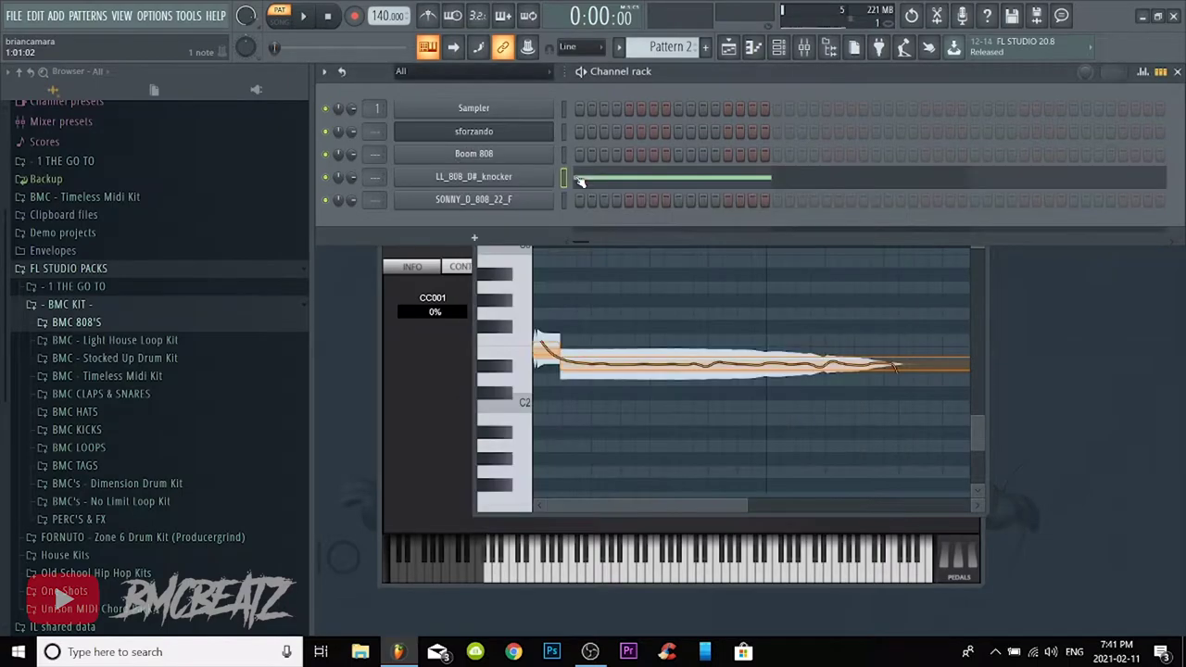
Move the note from the LL_808_D#_knocker channel to the SONNY_D_808_22_F channel and play the pattern
key("ctrl+x")
key("ctrl+v")
key("space")
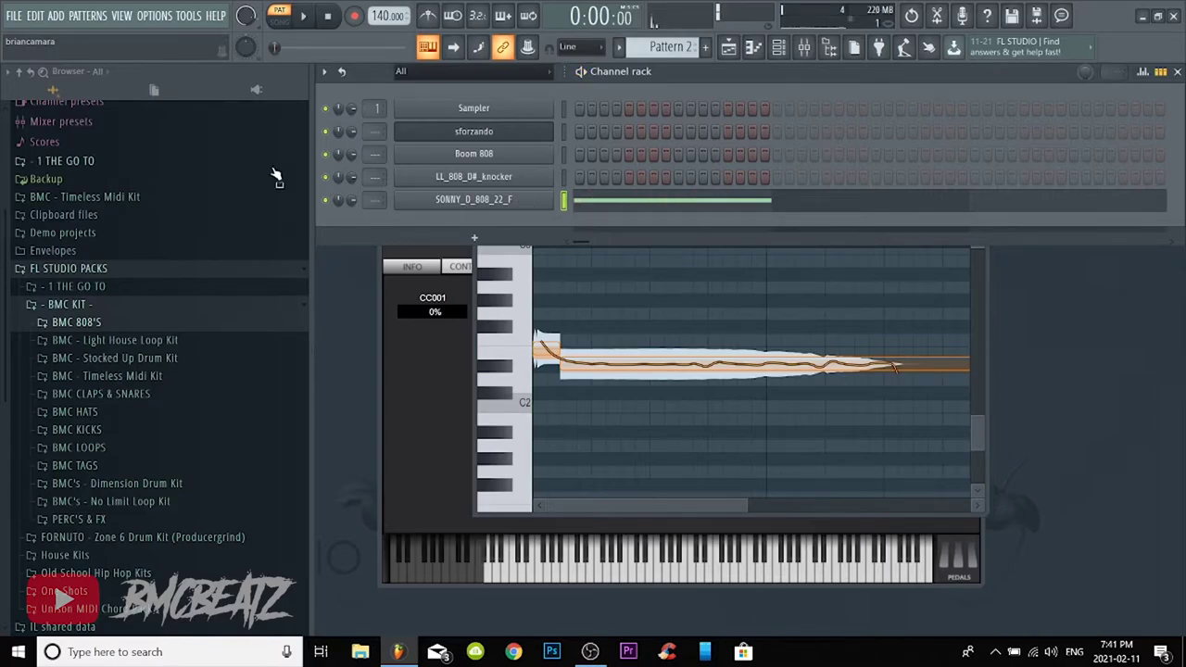
Open the SONNY_D_808_22_F sample in the pitch corrector to check its note
left_click(503, 202)
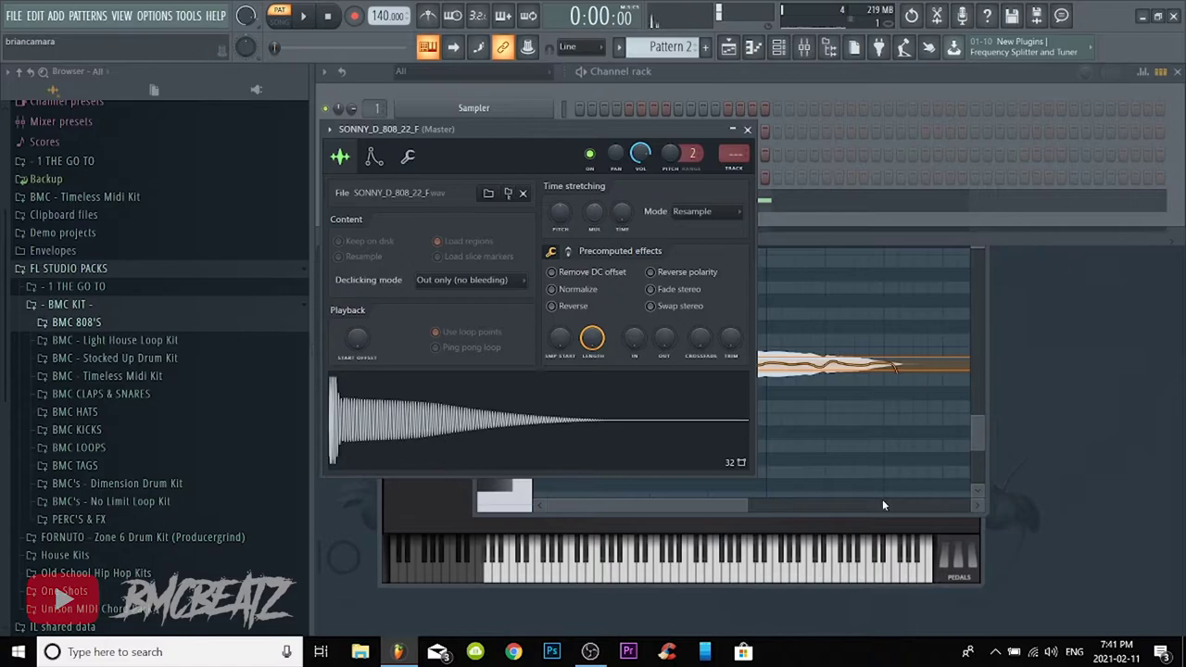
left_click(461, 220)
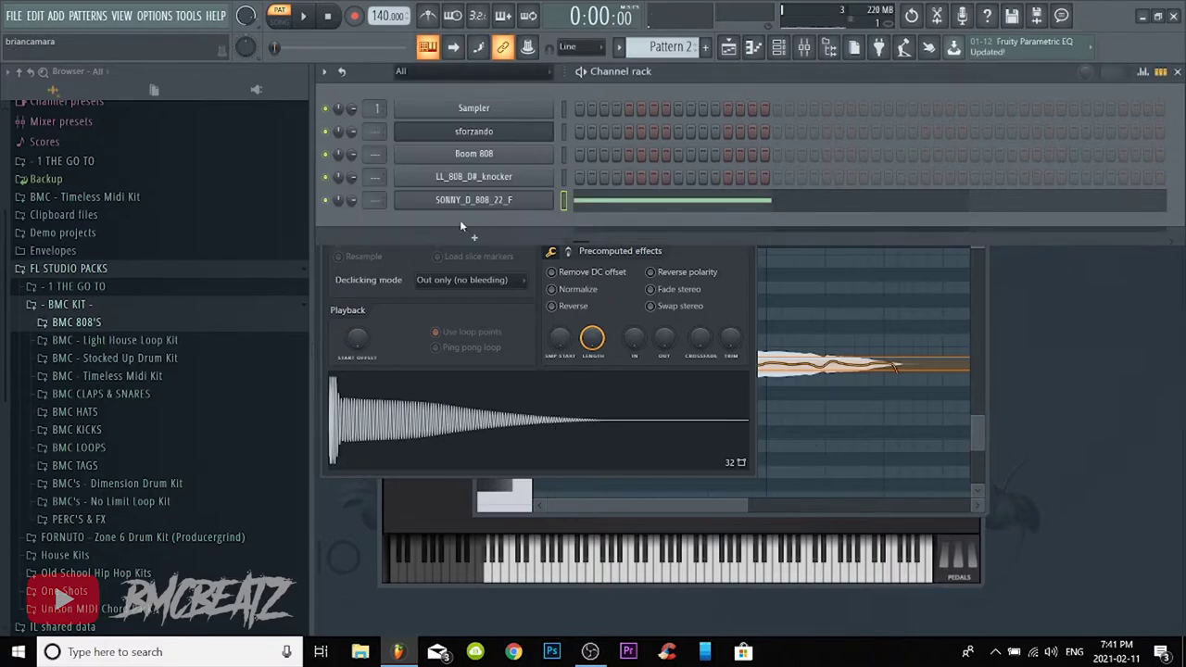
left_click(474, 204)
left_click(474, 198)
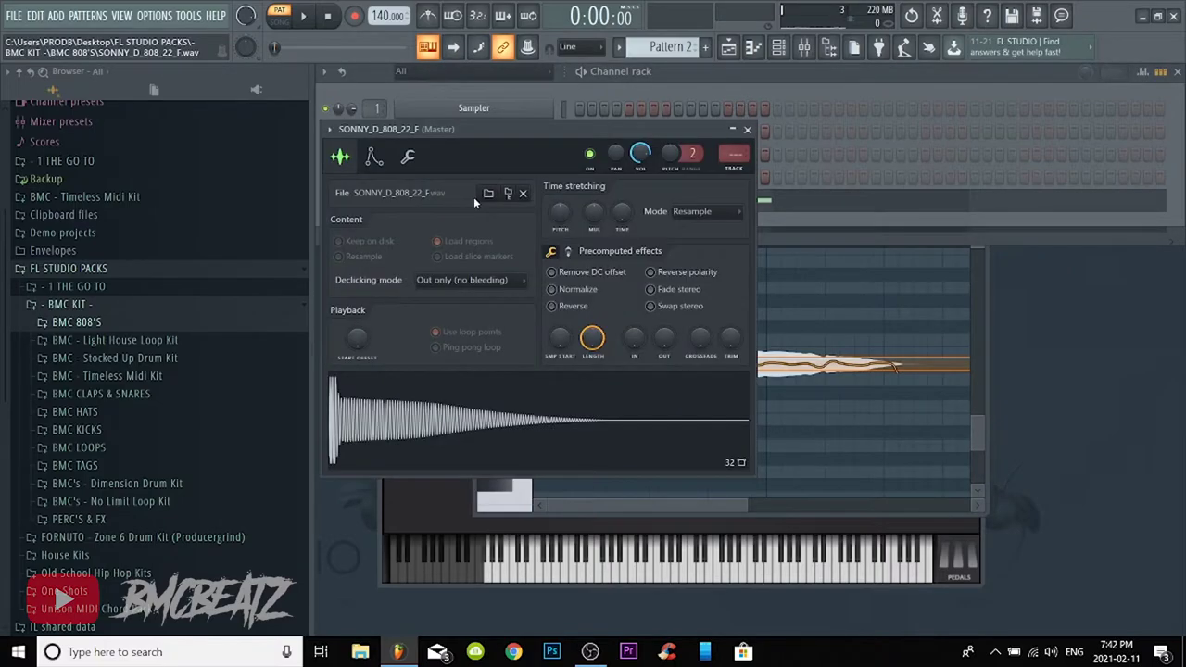
right_click(473, 424)
left_click(505, 474)
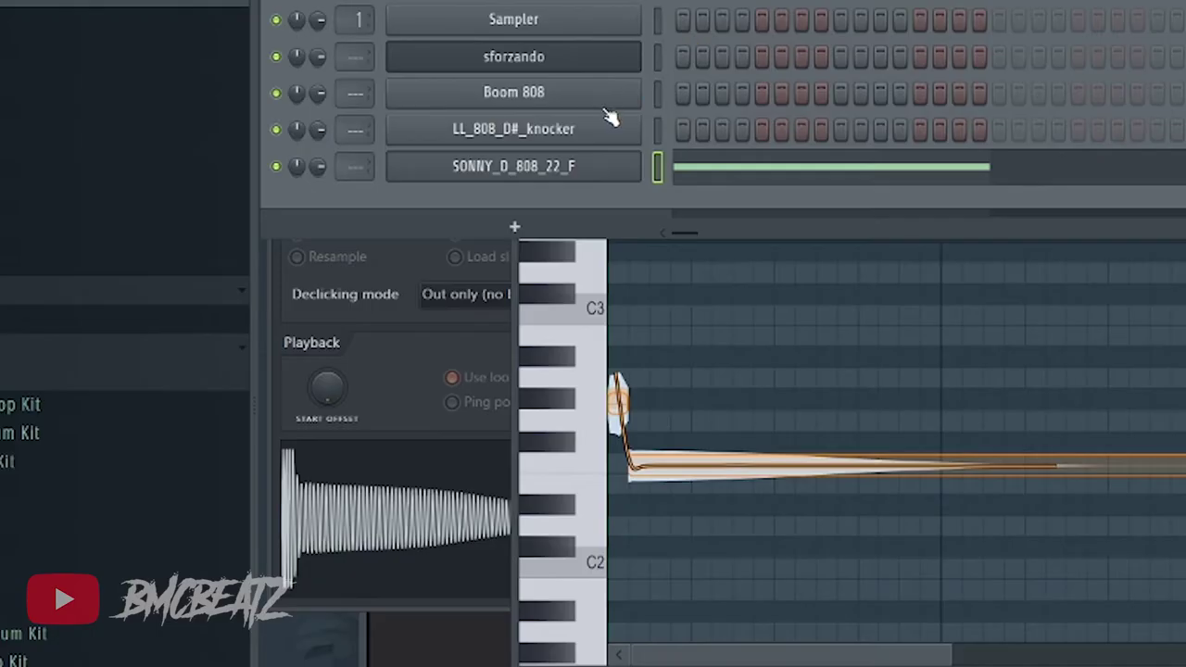
Set the root note of the SONNY_D_808_22_F channel to F5 in its envelope / instrument settings
left_click(602, 167)
left_click(602, 167)
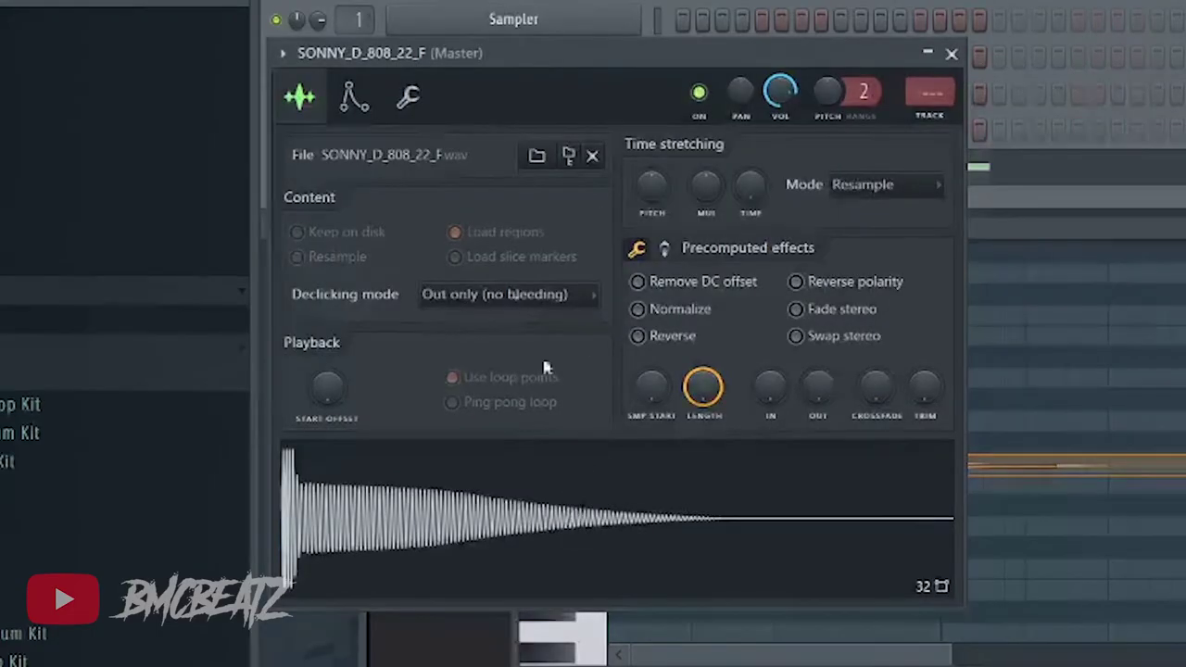
left_click(353, 98)
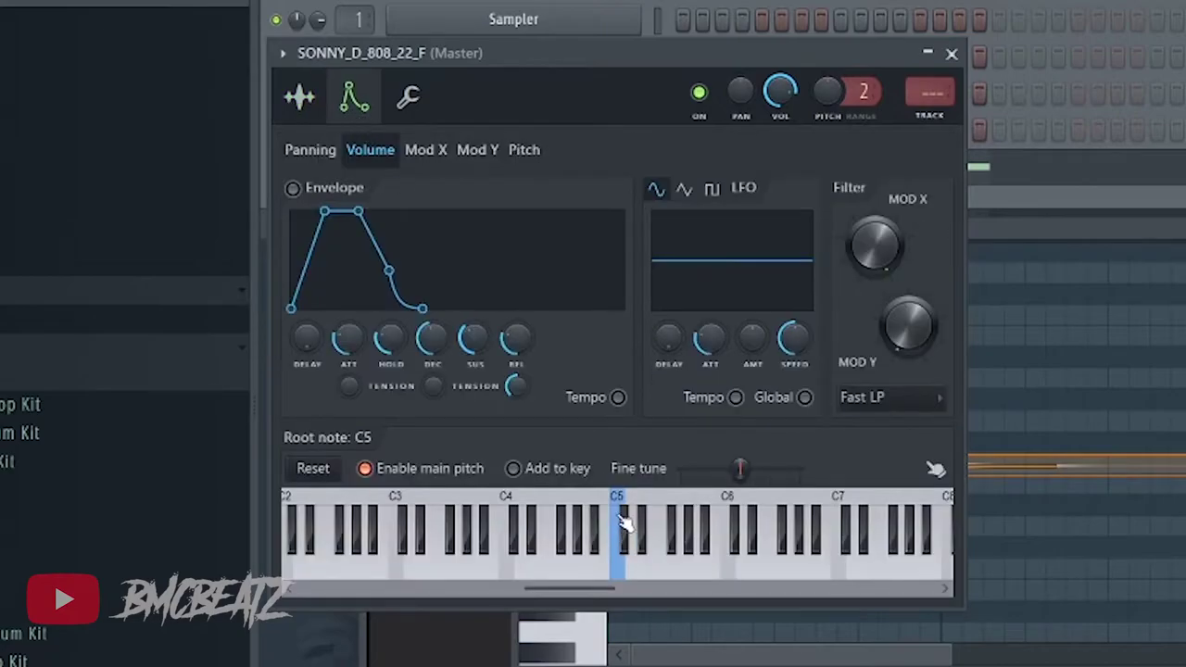
left_click(669, 567)
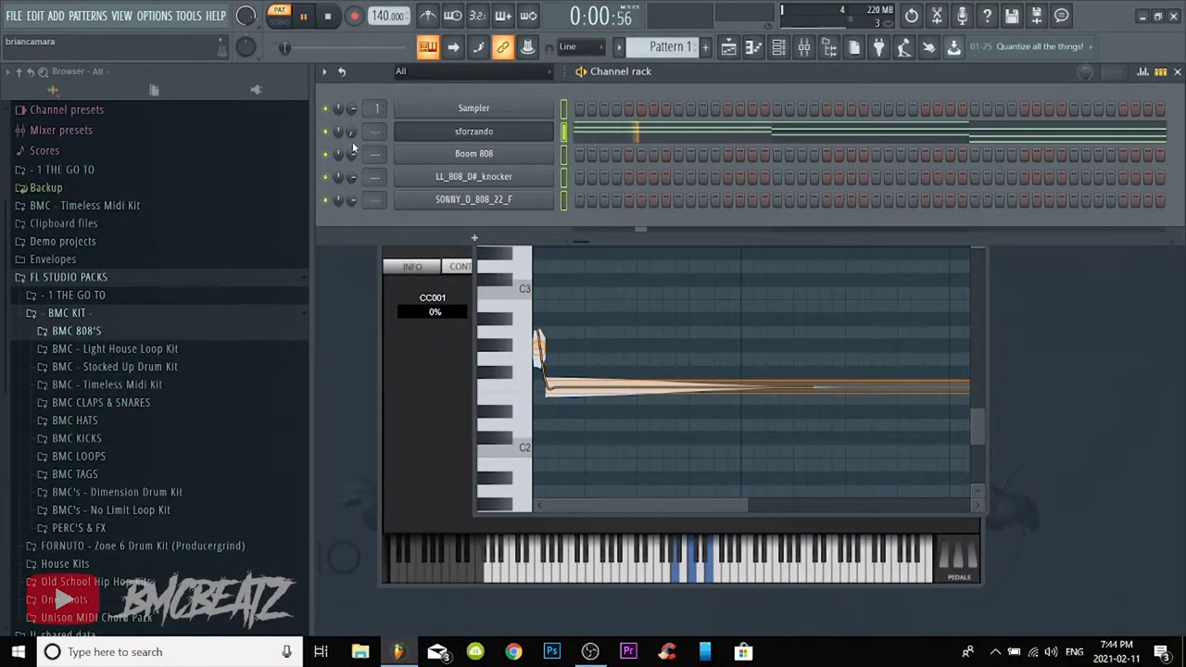
Open the sforzando channel's piano roll in Pattern 1 and review its four-bar chord progression
right_click(352, 134)
left_click(371, 139)
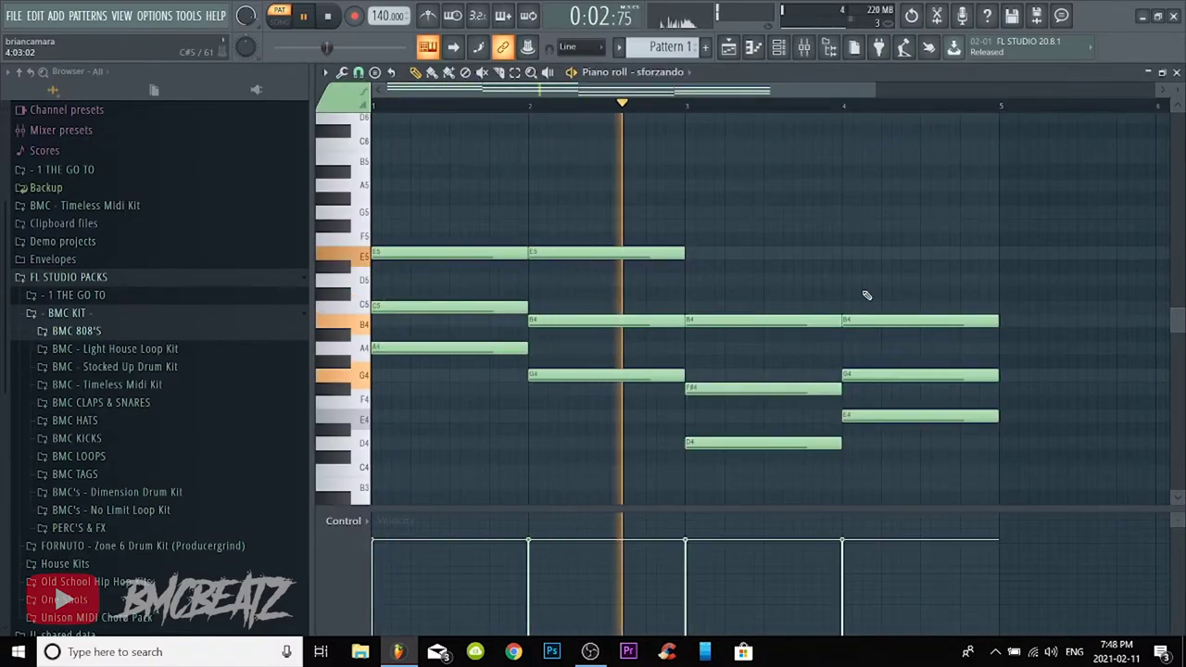
scroll(732, 297, "down", 3)
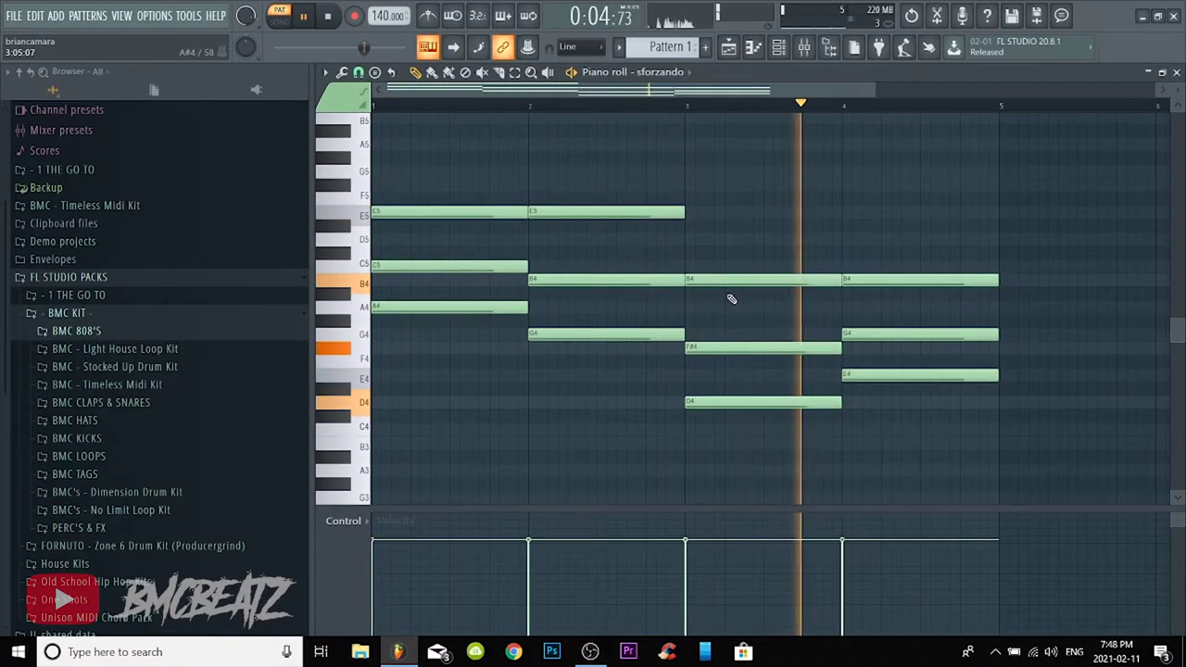
left_click_drag(571, 367, 509, 302)
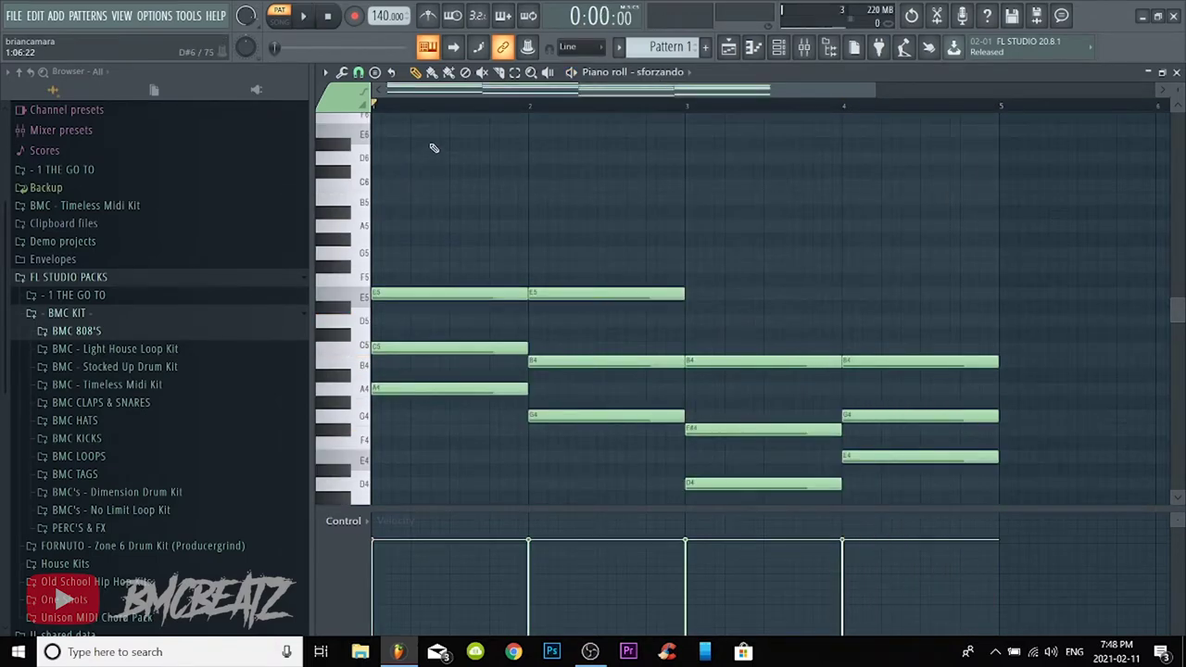
Add an E6 note starting on beat 2 of bar 1 and shorten it to seven steps, playing the pattern to check
key("space")
left_click(454, 131)
key("space")
left_click_drag(484, 135, 445, 143)
key("space")
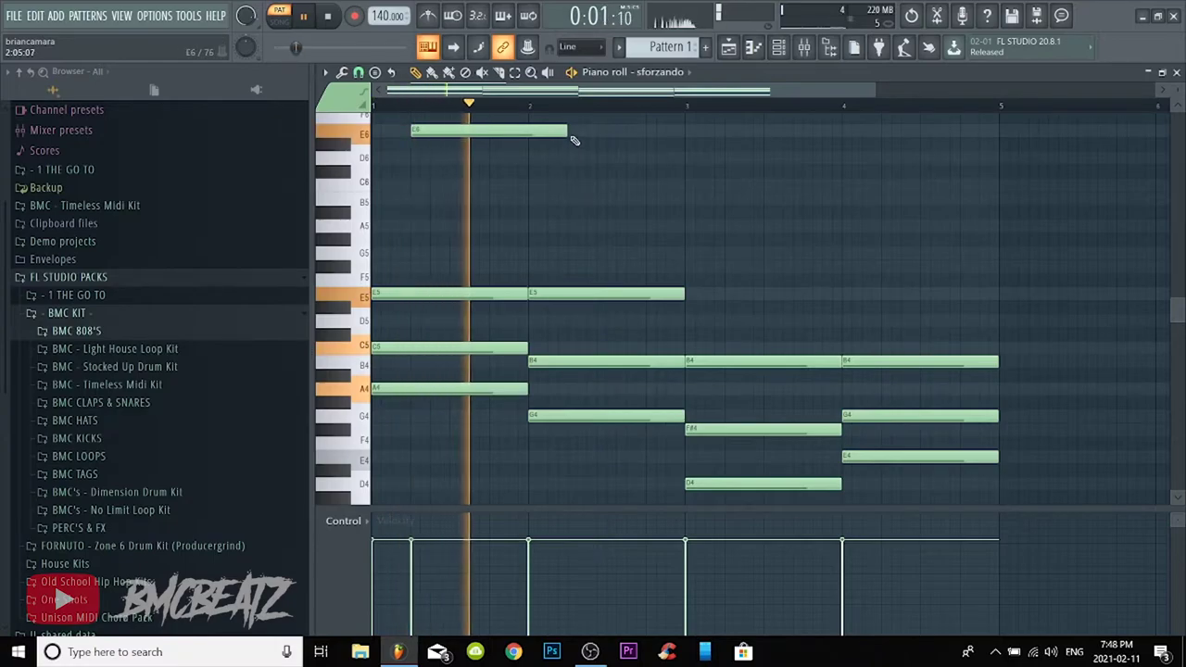
left_click_drag(566, 135, 481, 137)
Continue the top melody with three more E6 notes across bars 1 and 2, two D6 notes from bar 3 and an E6 in bar 4
left_click(497, 132)
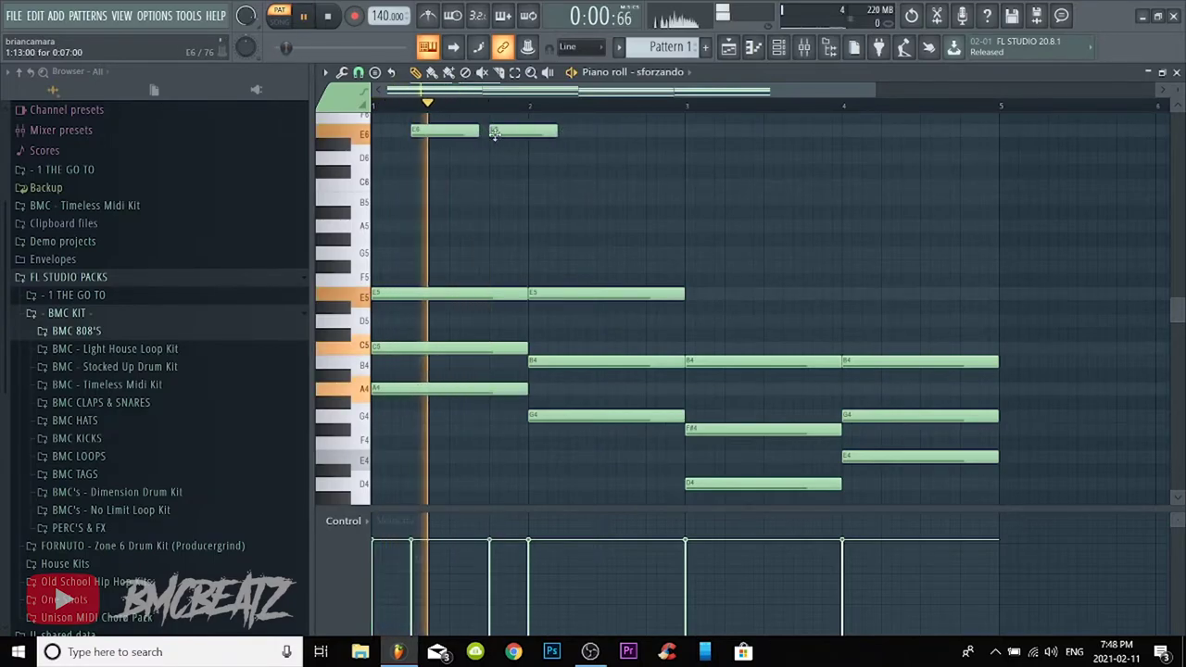
left_click(576, 132)
left_click(654, 133)
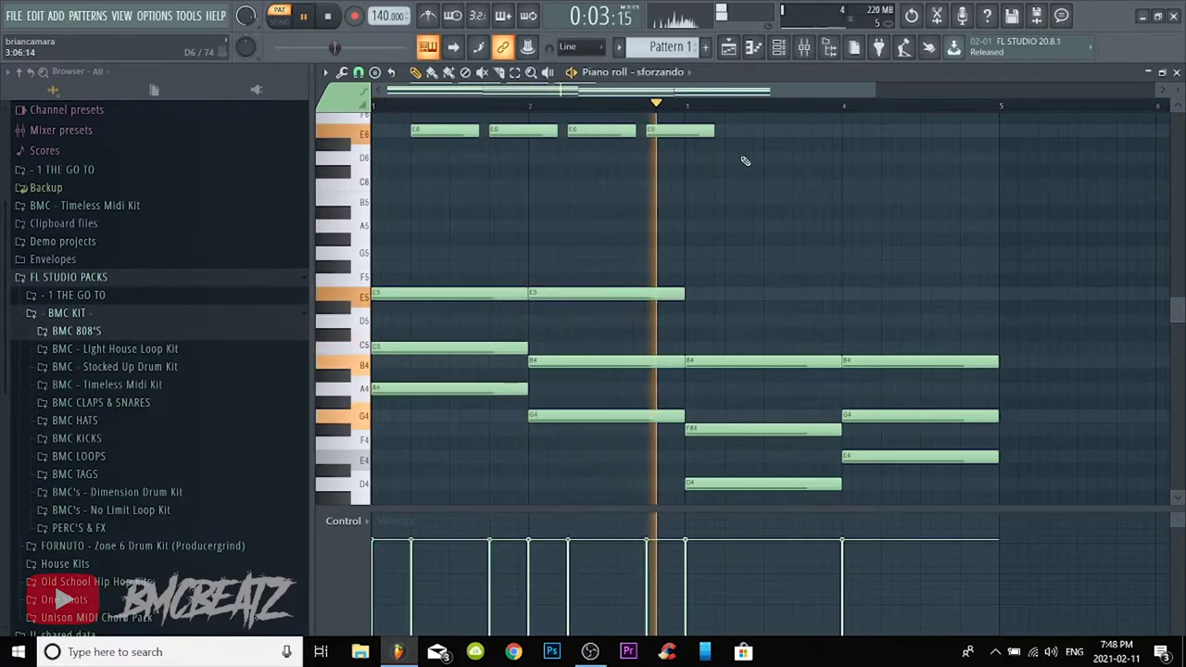
left_click(732, 157)
left_click(808, 158)
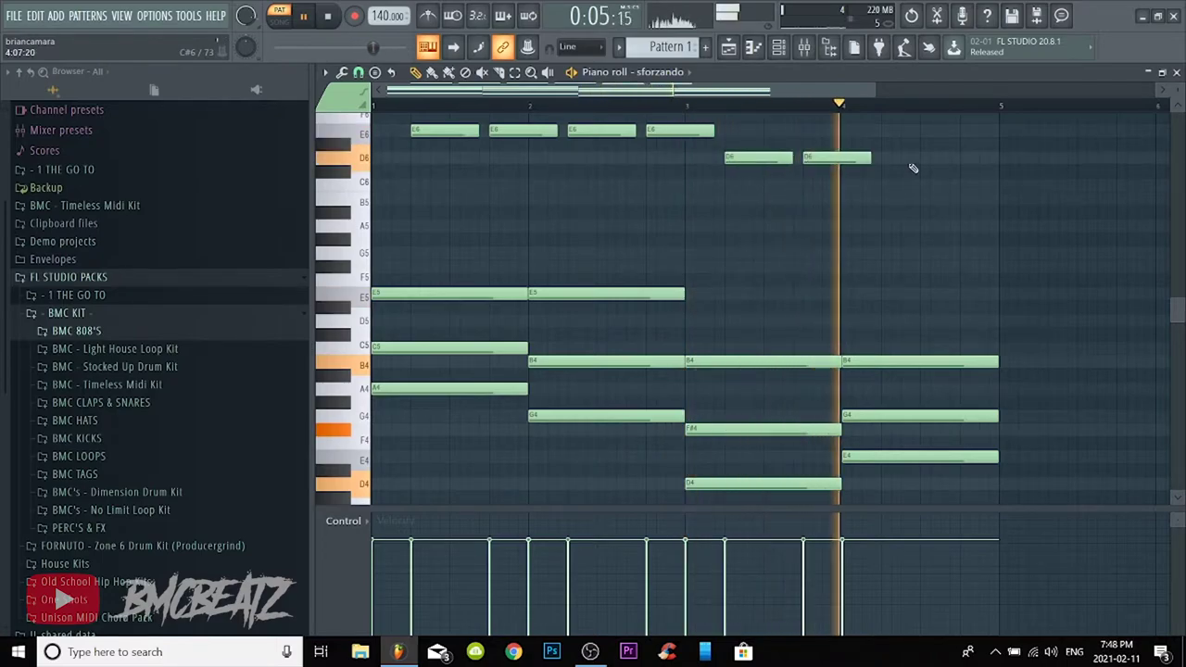
left_click(887, 131)
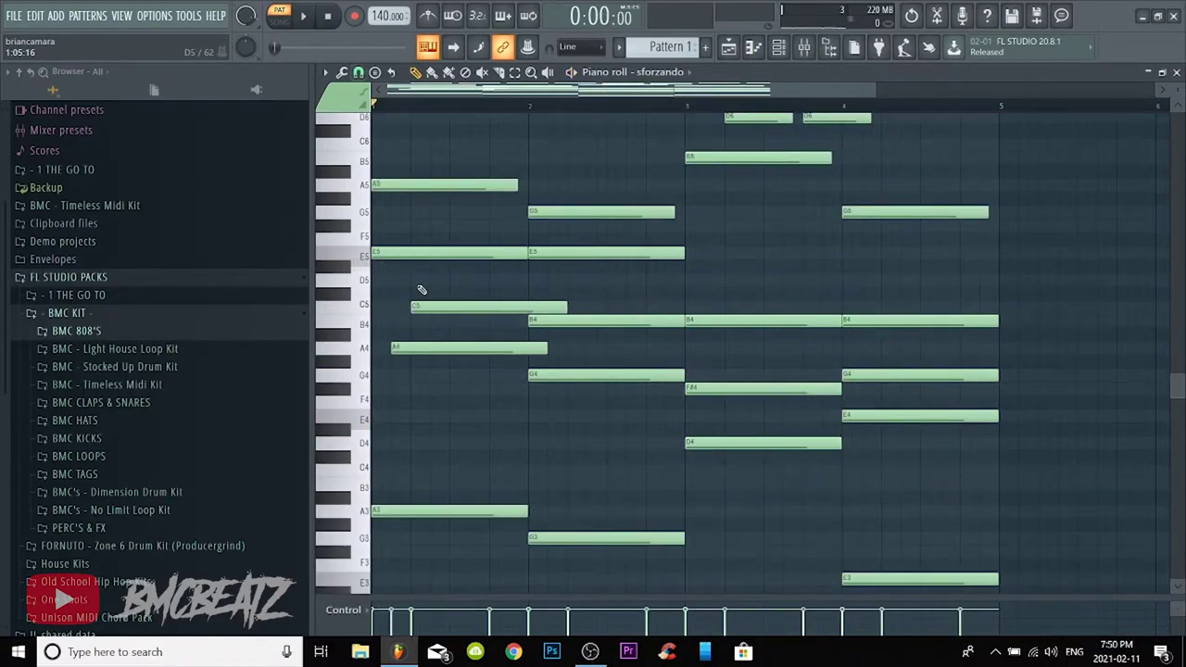
Stagger the chords by shifting bar 1's E5 six steps later, and bar 2's G4, B4 and E5 two, four and six steps later
left_click_drag(421, 247, 481, 251)
key("space")
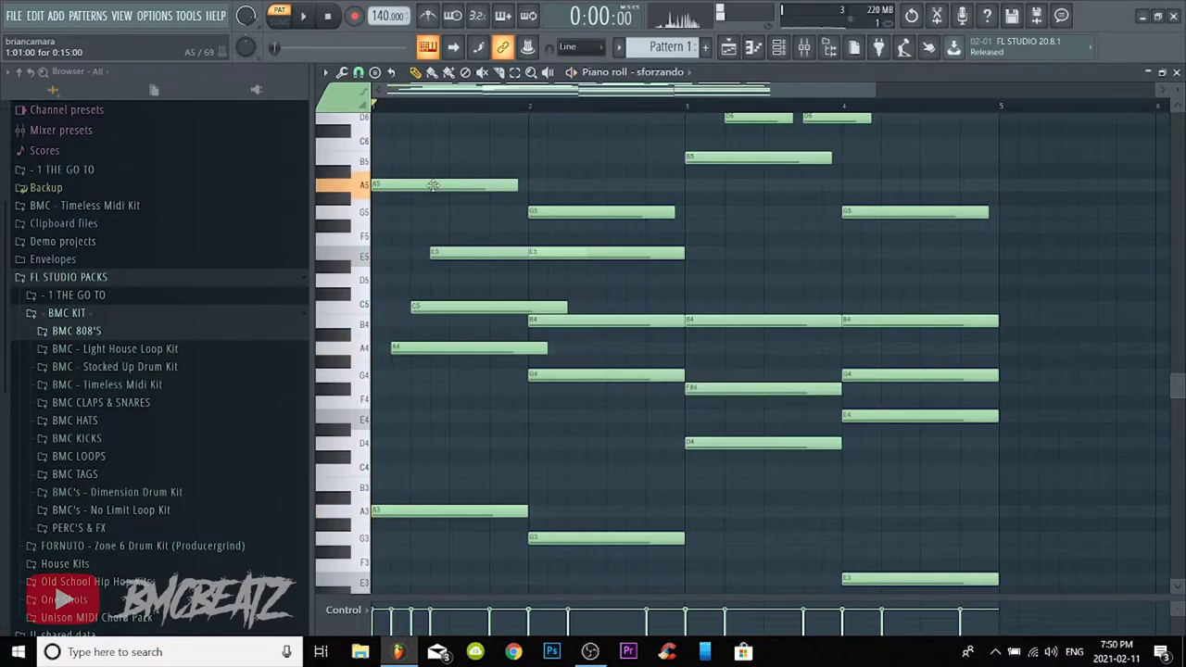
left_click_drag(556, 376, 577, 377)
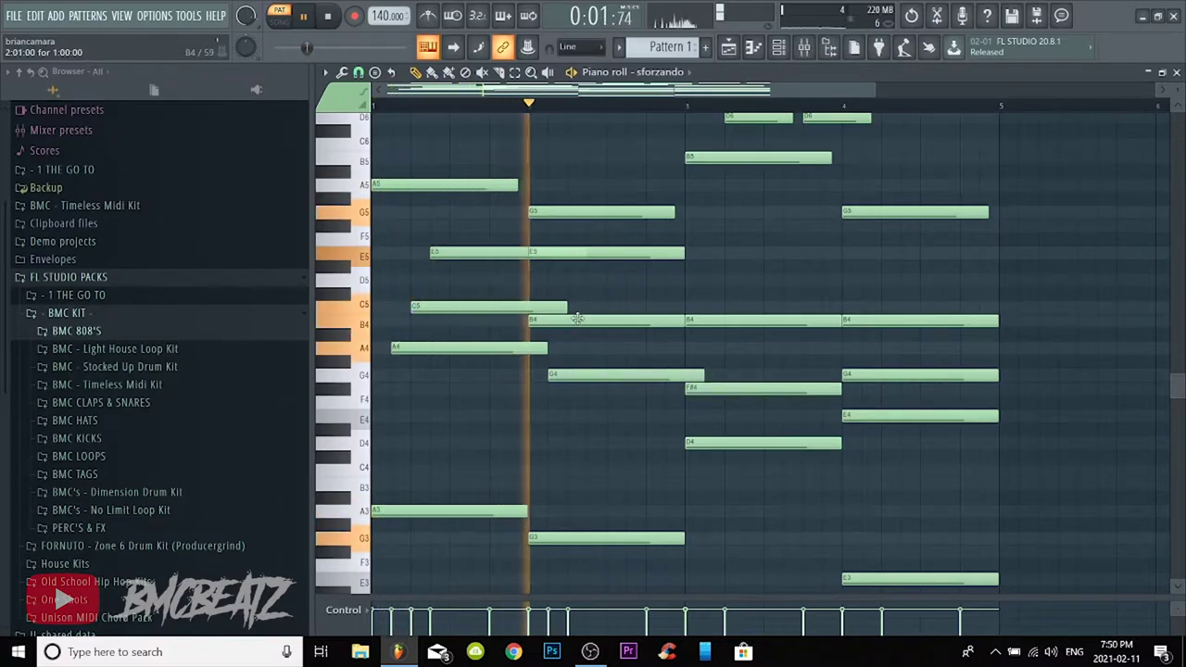
left_click_drag(576, 319, 613, 319)
left_click_drag(596, 252, 656, 251)
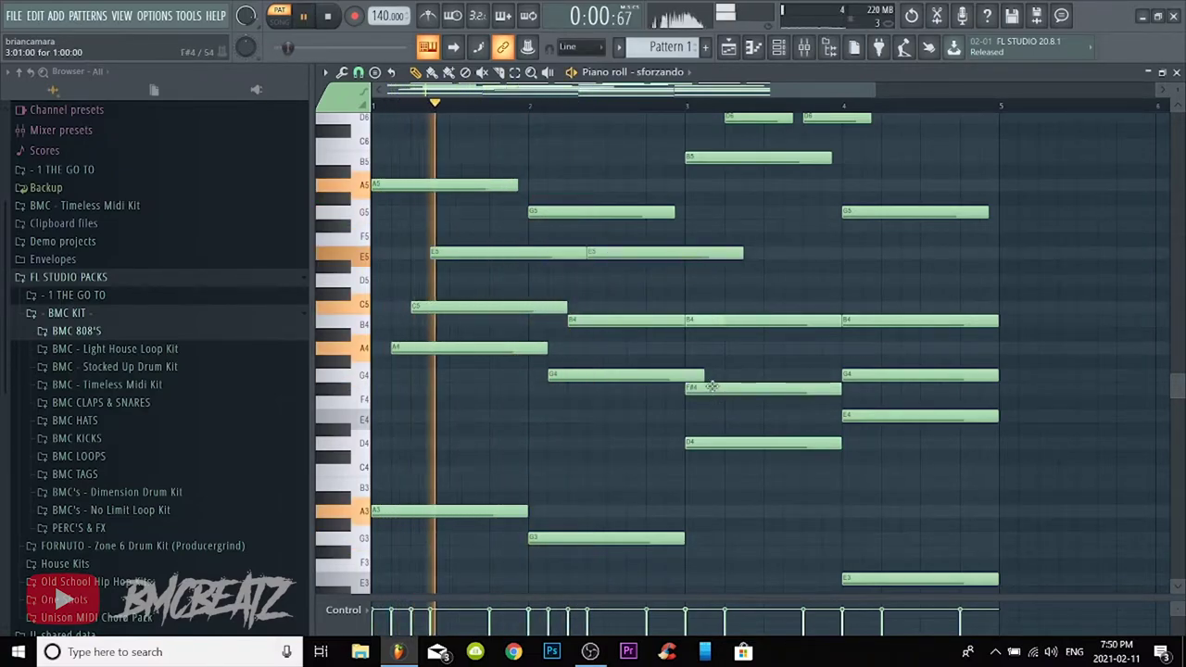
Stagger the bar 3 chord by shifting its F#4, D4 and B4 notes later
left_click_drag(714, 388, 734, 389)
left_click_drag(710, 443, 731, 443)
mouse_move(716, 390)
left_mouse_down()
mouse_move(757, 392)
mouse_move(734, 391)
left_mouse_up()
left_click_drag(729, 321, 807, 321)
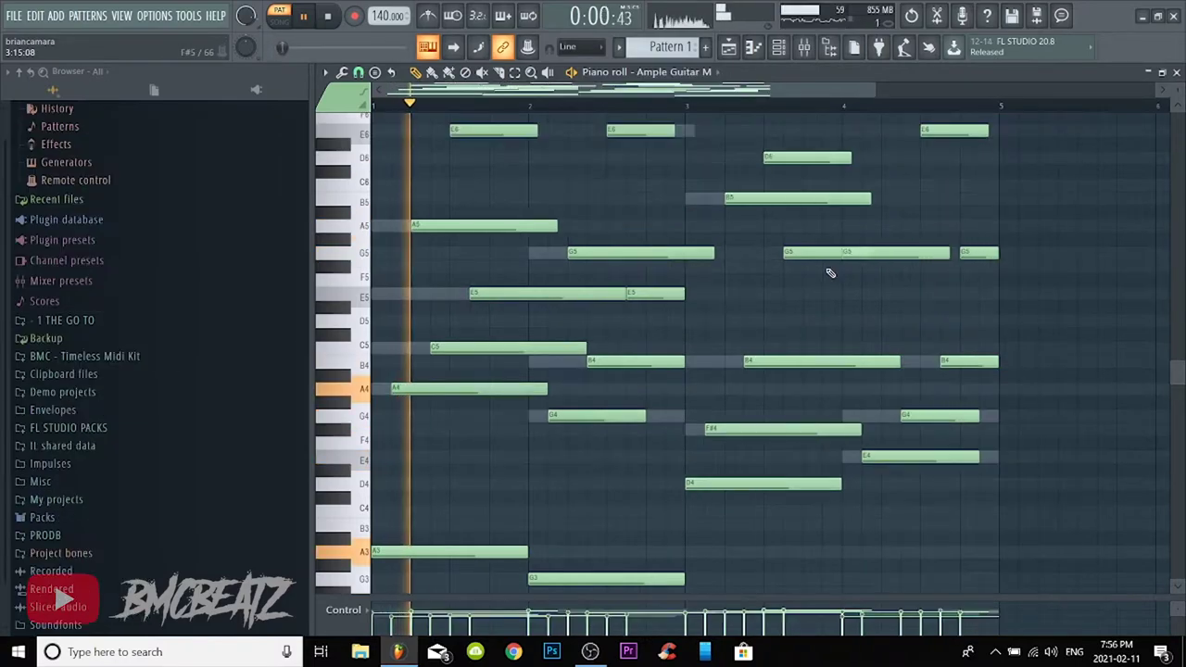
Shift the G5 note in bar 3 of the Ample Guitar M piano roll later
left_click_drag(821, 257, 850, 269)
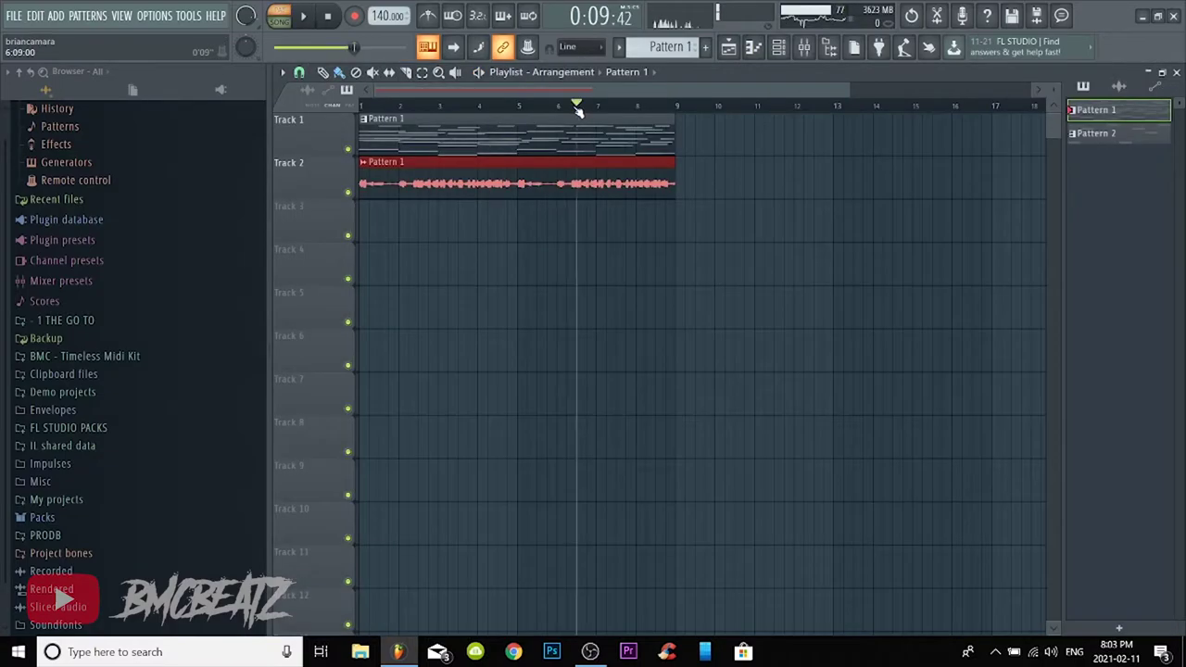
Play back the Pattern 1 arrangement in the playlist
key("space")
key("space")
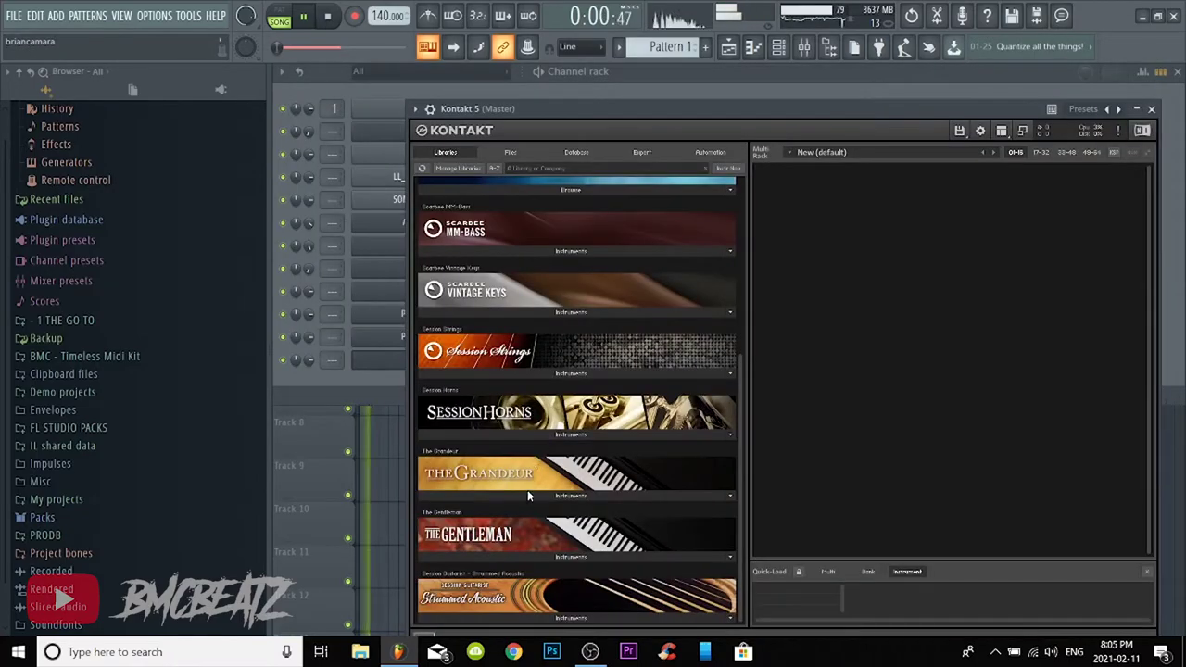
Load the 05 MTown Legato patch from the Session Strings library into Kontakt 5
scroll(527, 497, "up", 1)
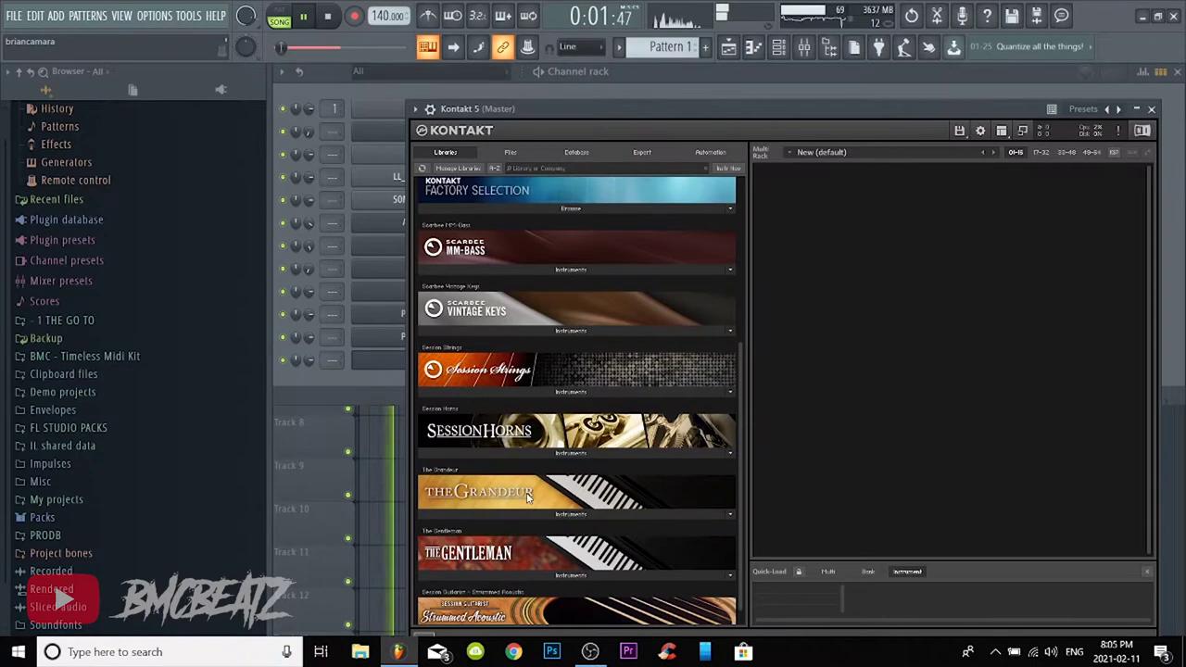
left_click(541, 392)
left_click(540, 417)
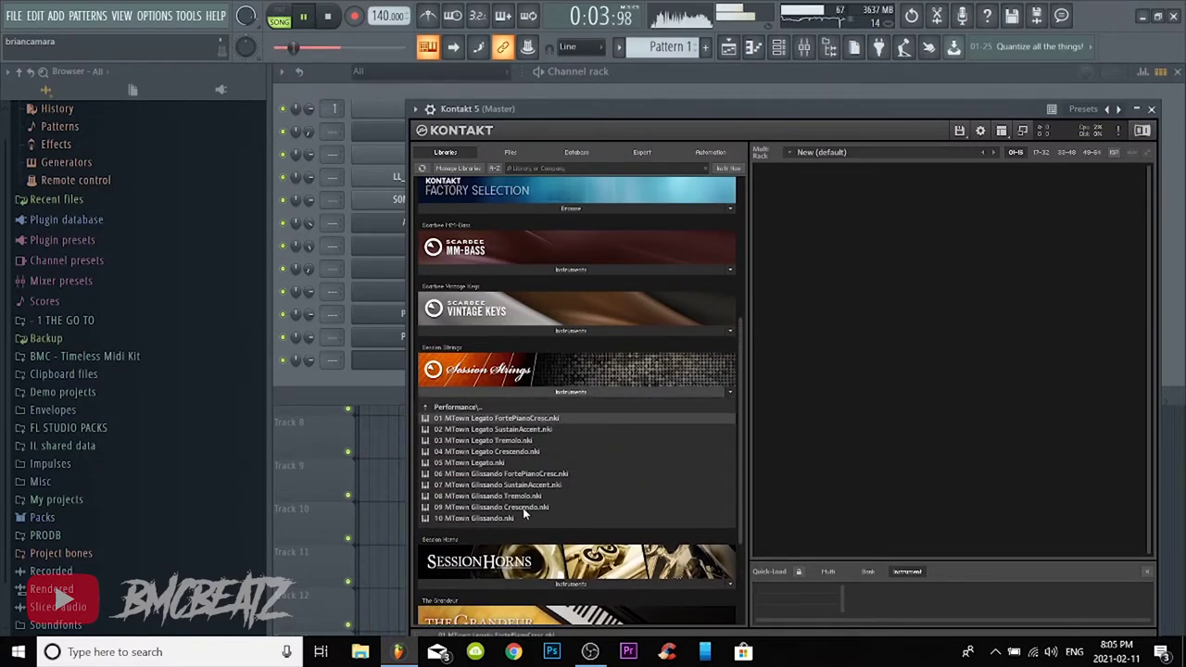
double_click(527, 470)
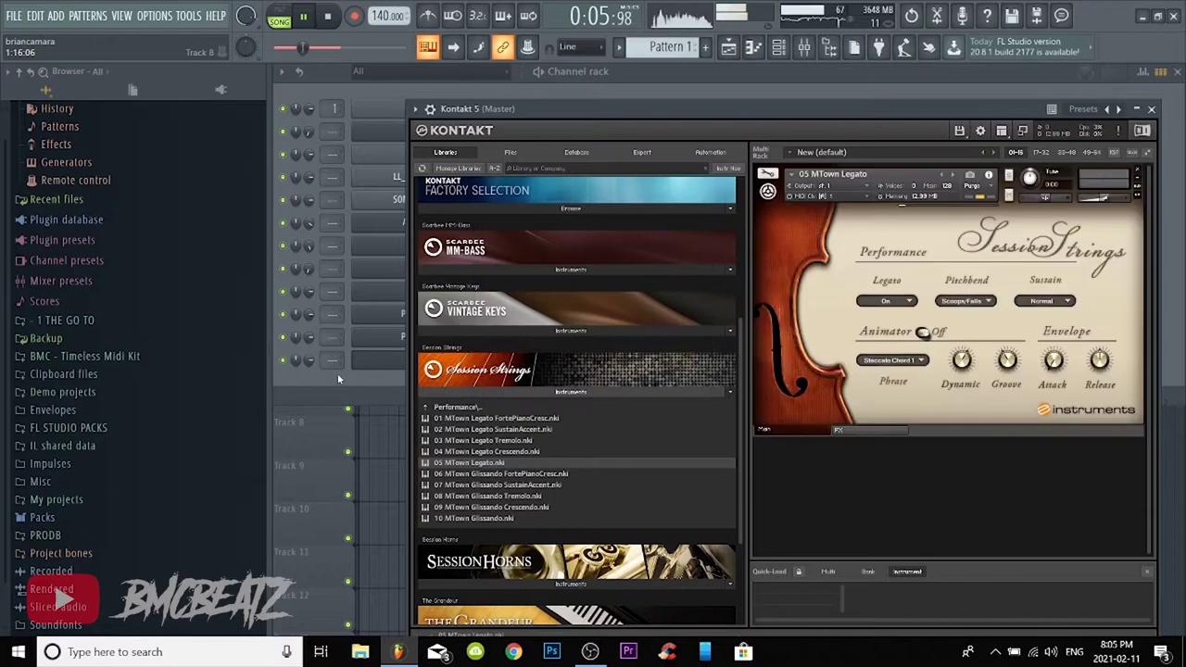
Add the BMC- Hail clap as a new channel and place its hits on steps 9, 25 and 41
key("F6")
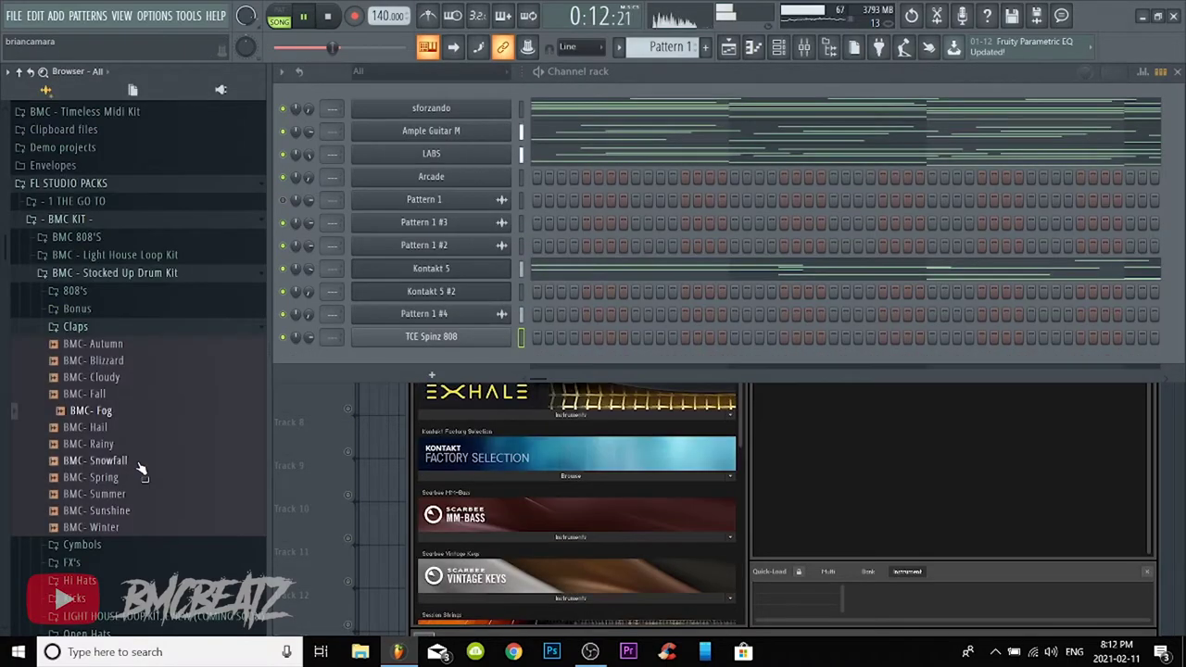
left_click_drag(93, 427, 568, 370)
left_click(635, 359)
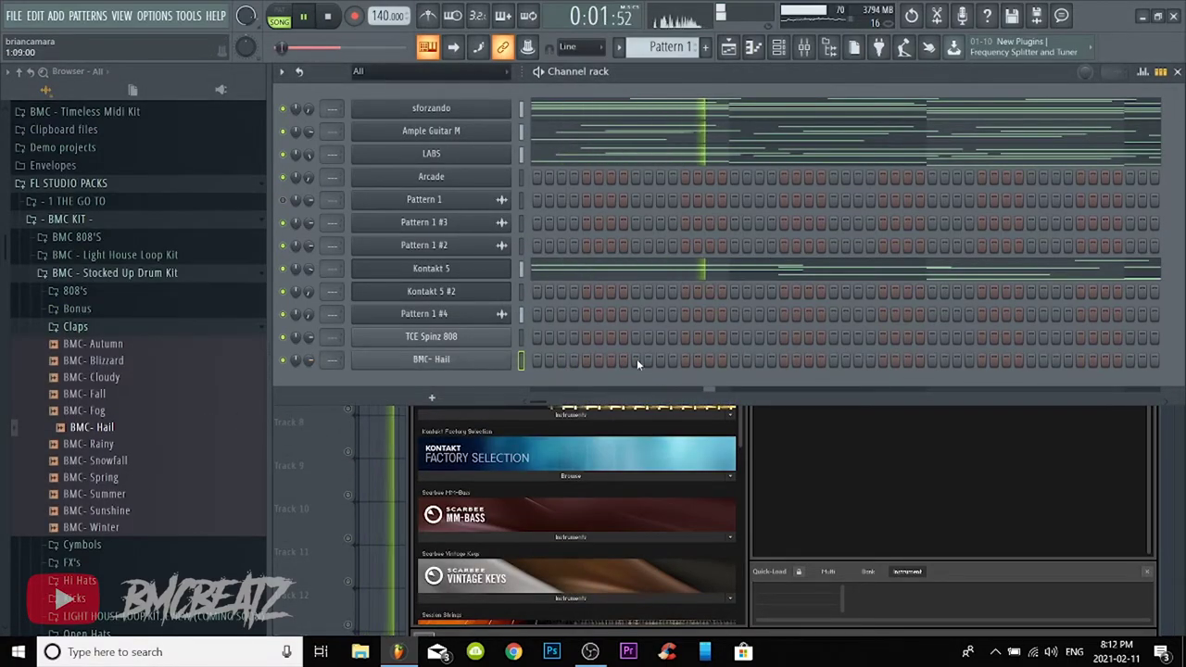
left_click(832, 359)
left_click(1031, 361)
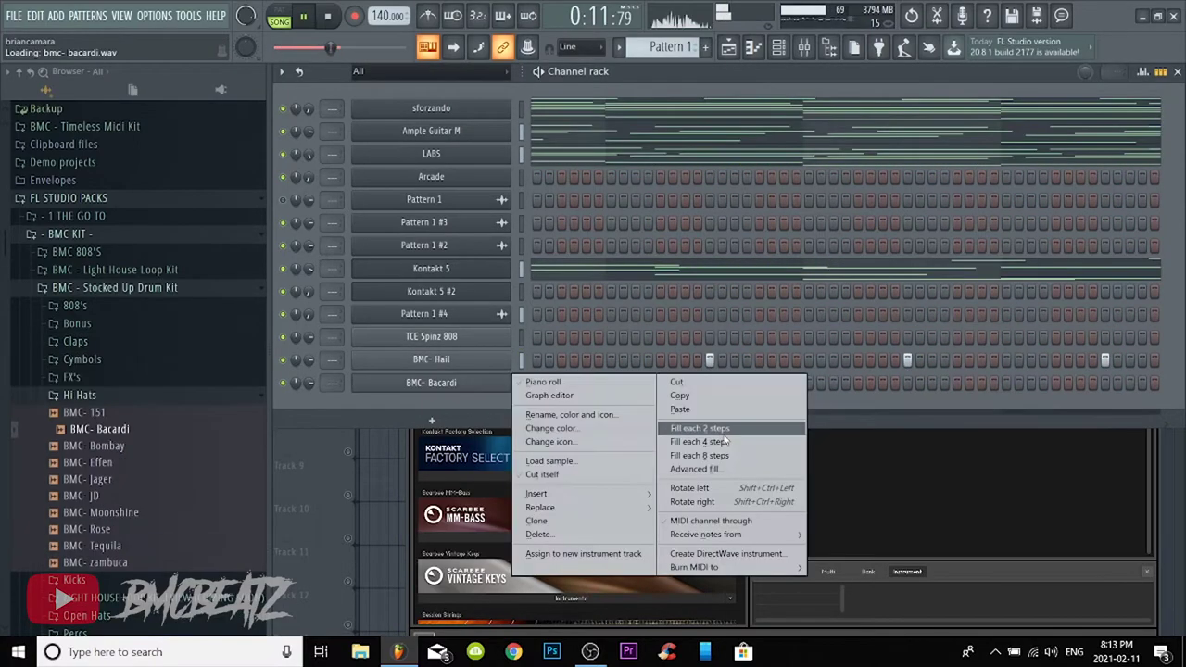
Fill the BMC- Bacardi hi-hat on every second step and boost its sample gain to 12% with clipping on
left_click(646, 423)
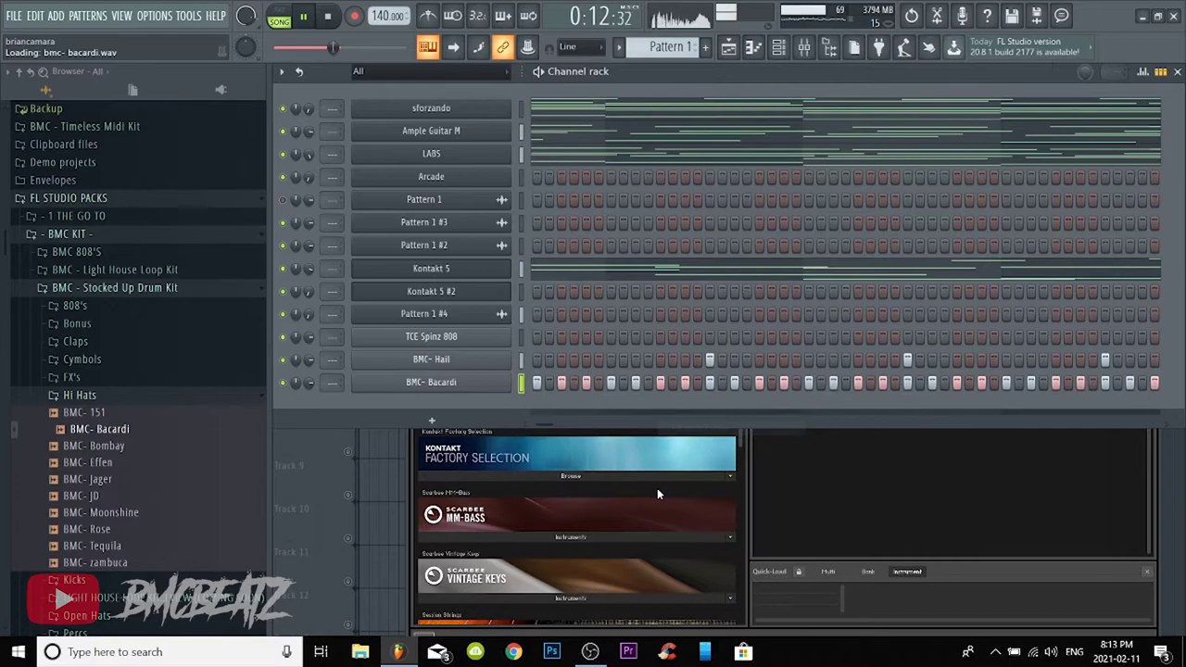
left_click(439, 384)
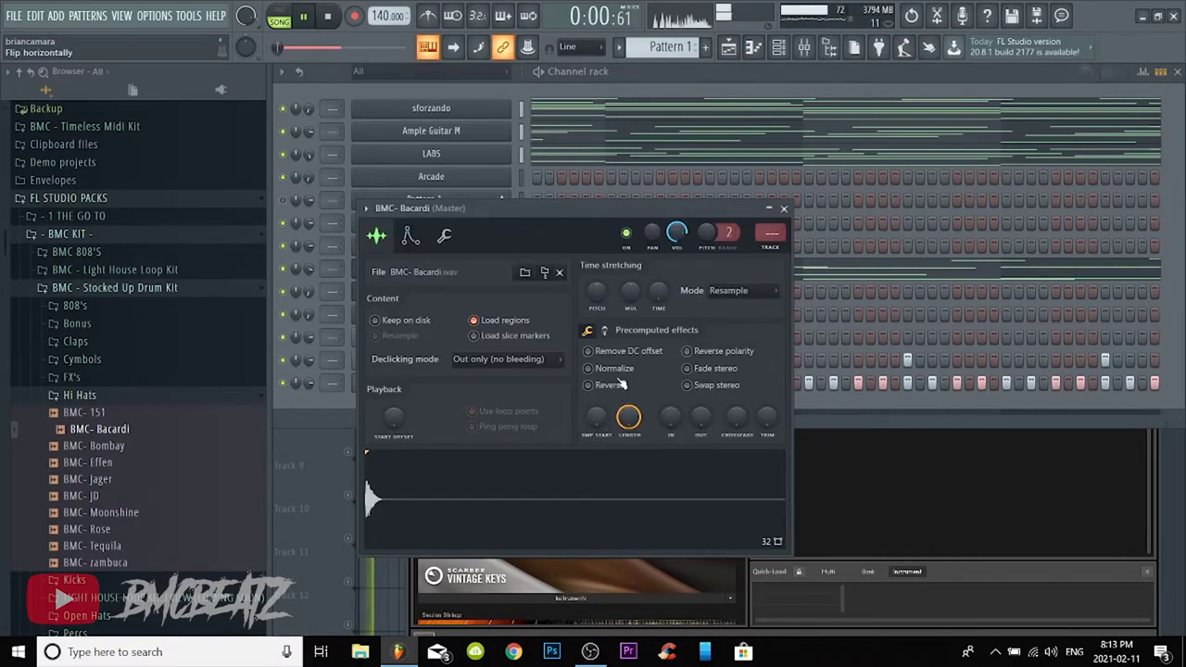
left_click(605, 332)
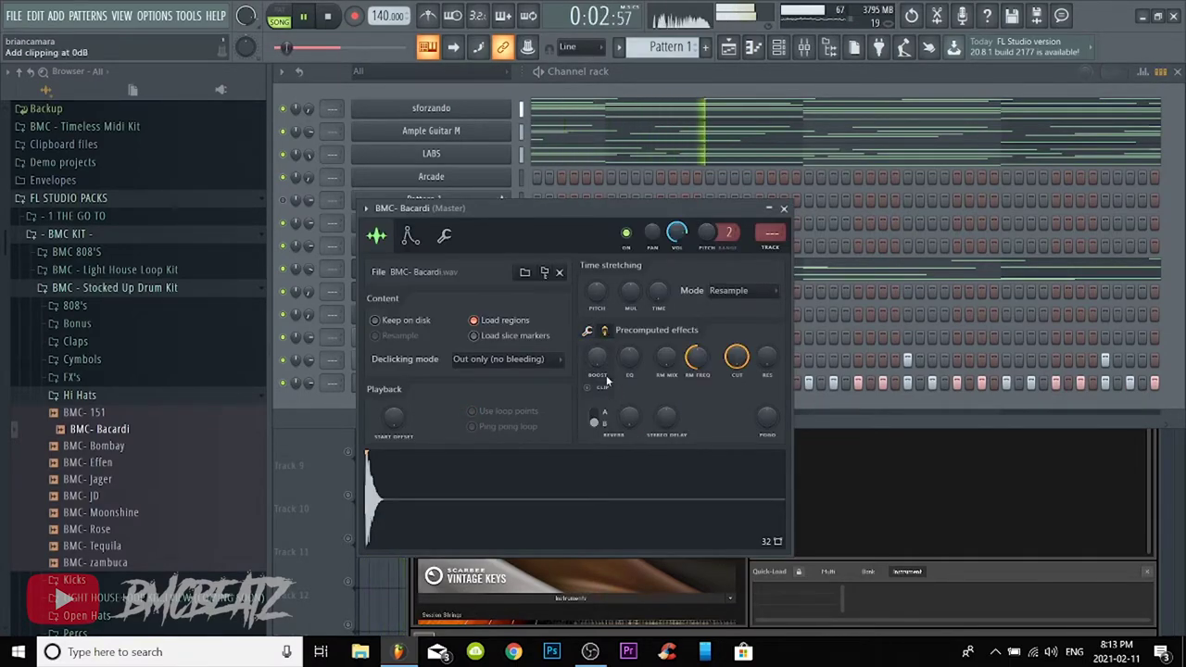
left_click_drag(596, 358, 596, 352)
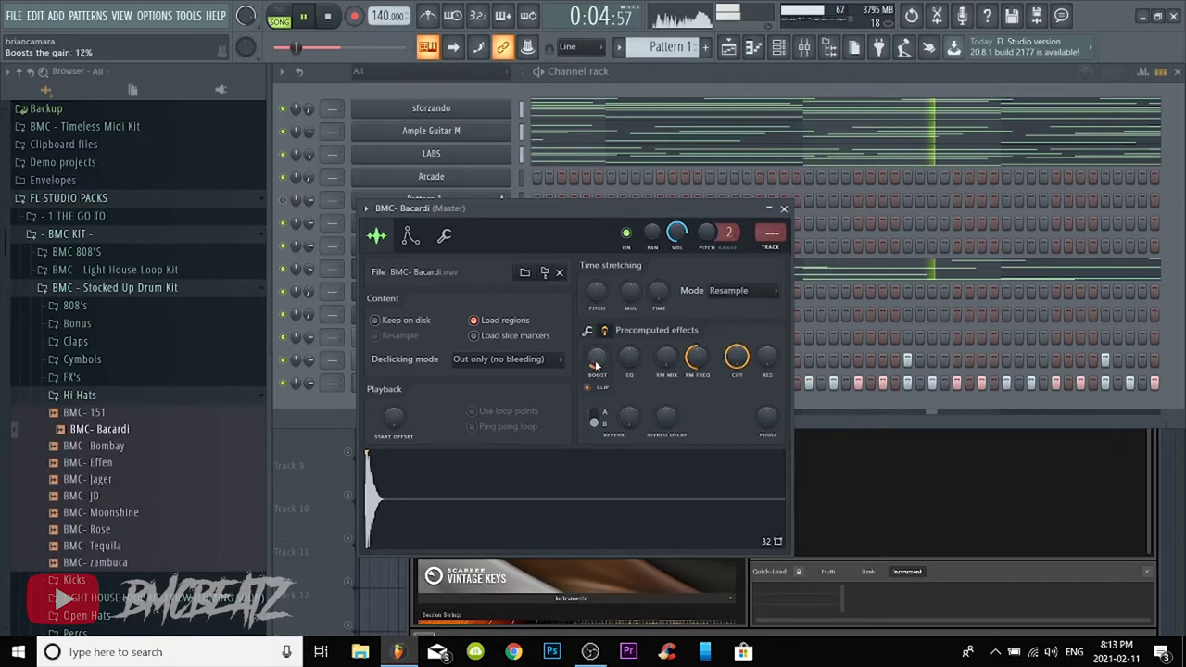
left_click(783, 208)
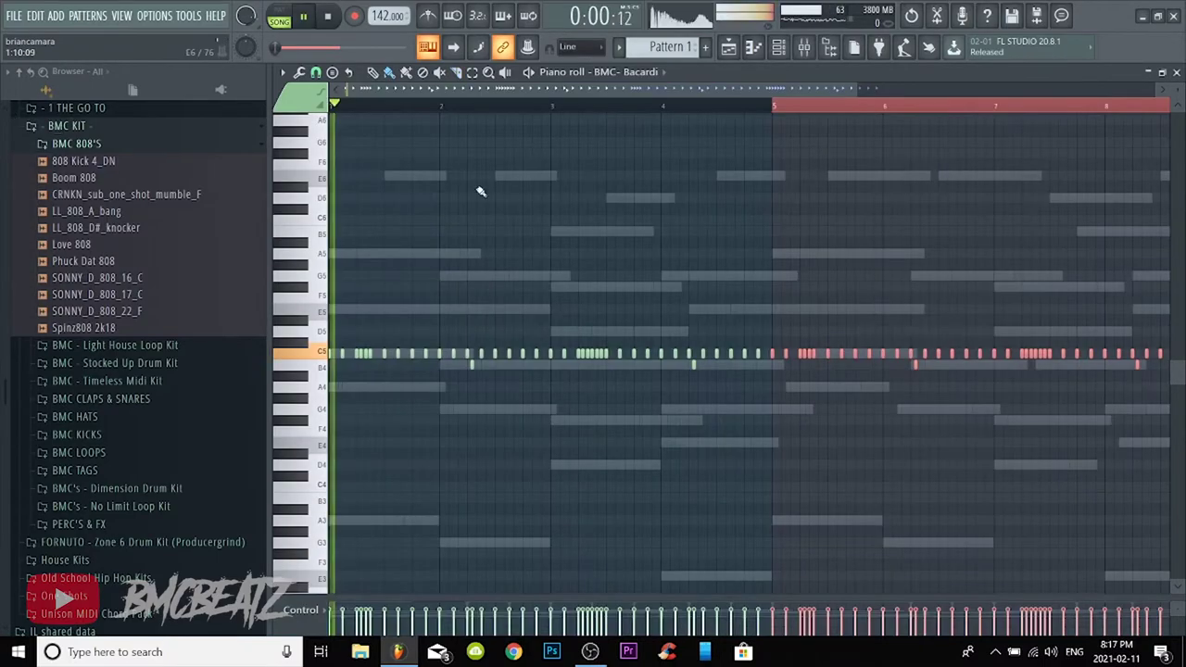
Review the BMC- Bacardi hi-hat rolls in the piano roll and close it
scroll(454, 267, "down", 1)
scroll(454, 267, "down", 2)
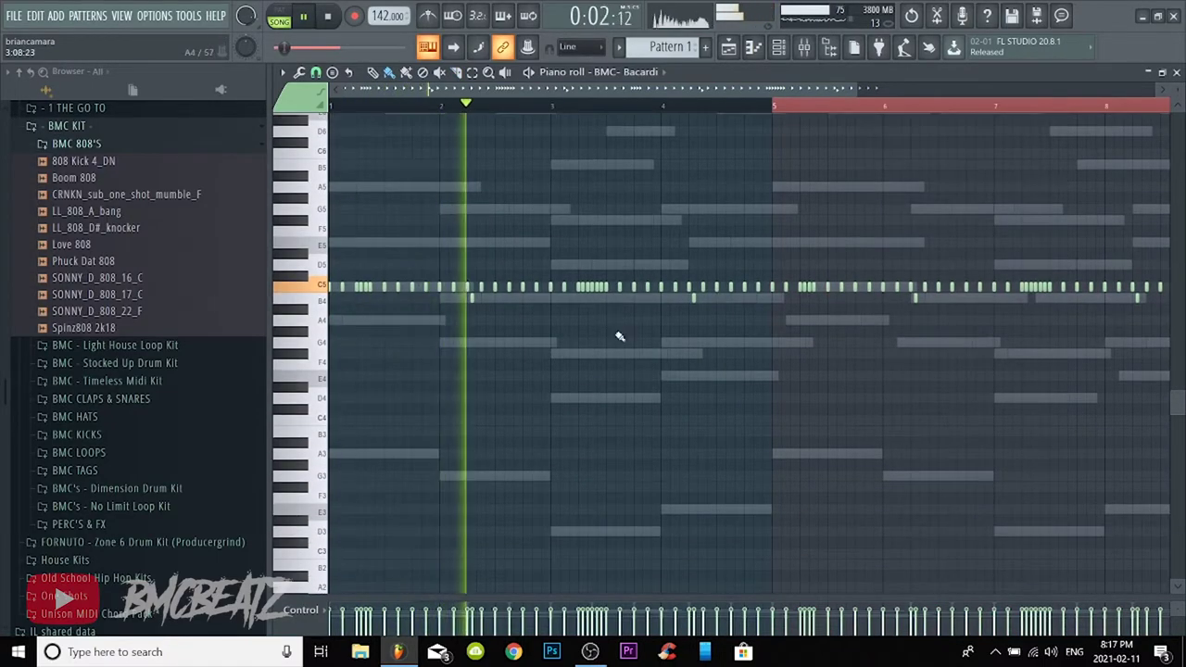
left_click(1177, 72)
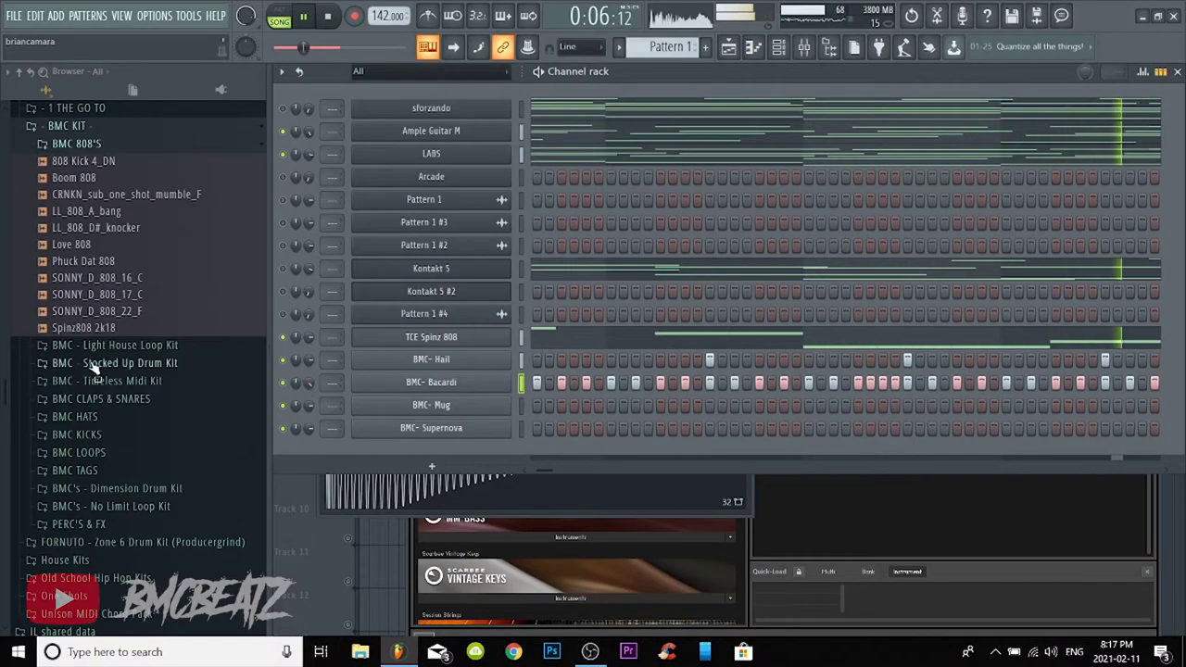
Collapse the BMC 808'S sample folder and open the BMC KICKS folder
scroll(95, 331, "up", 3)
left_click(91, 250)
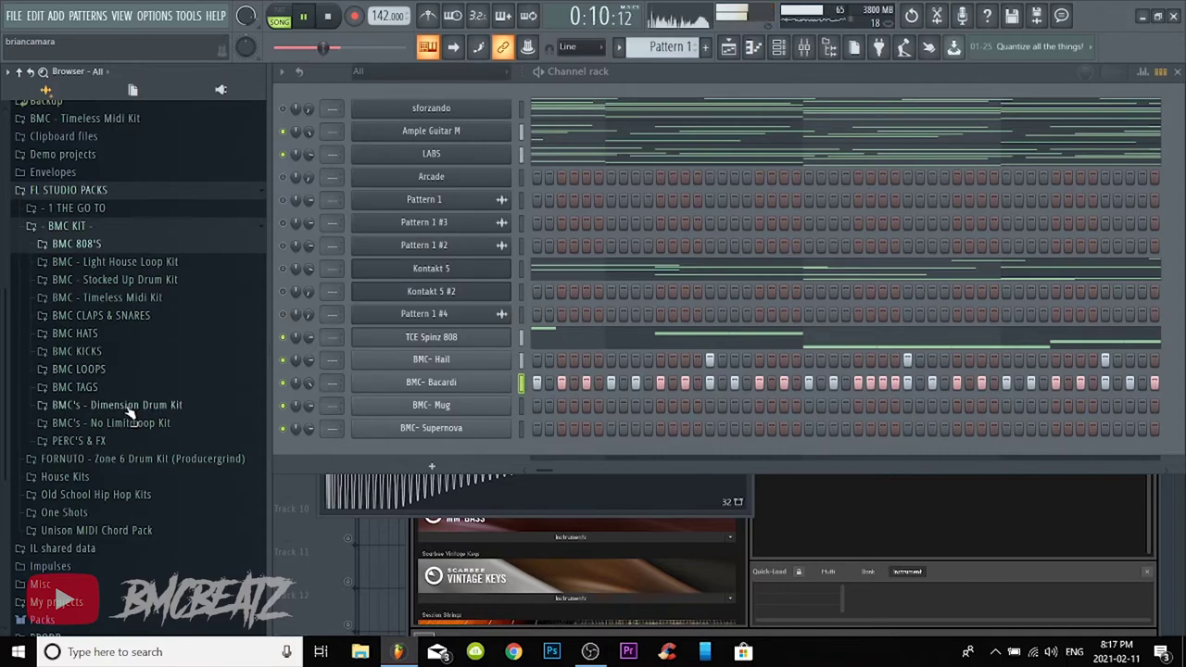
left_click(119, 355)
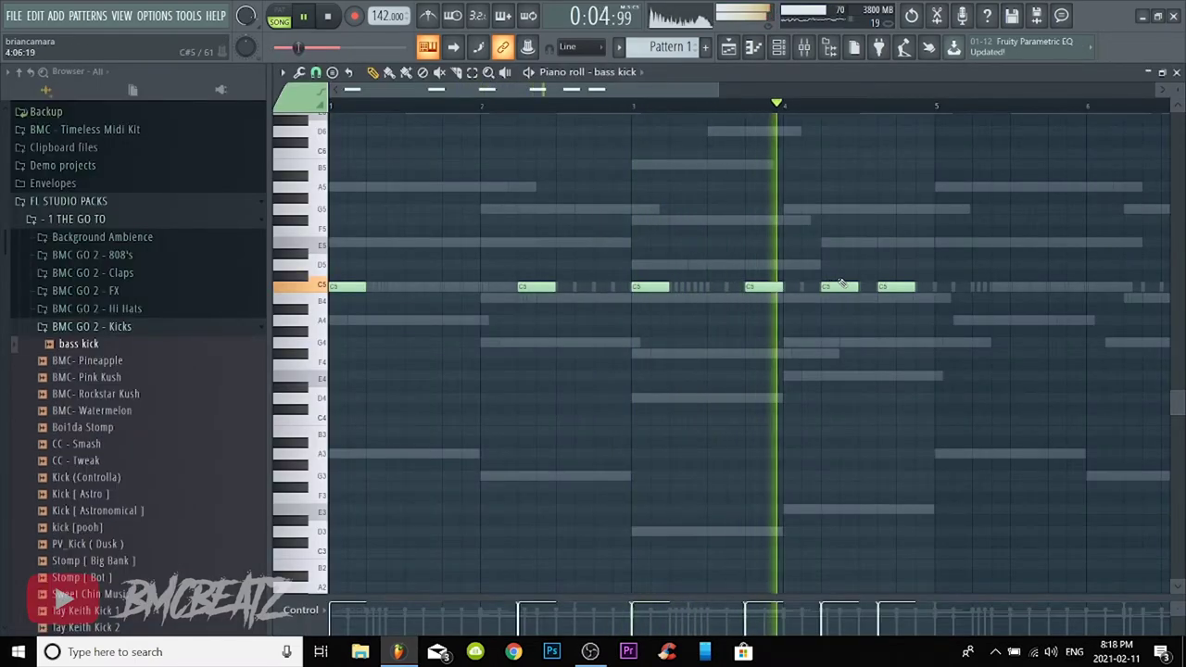
Duplicate the bass kick notes of bars 1 to 4 into the following four bars and resume playback in the channel rack
key("space")
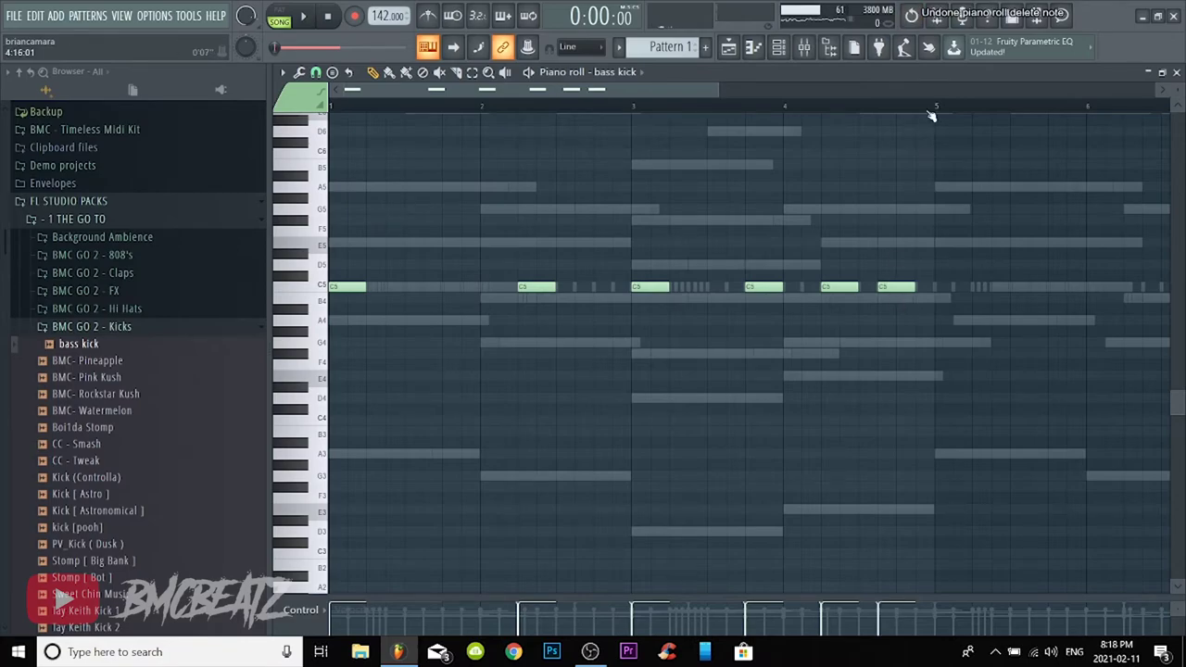
left_click_drag(938, 110, 35, 93)
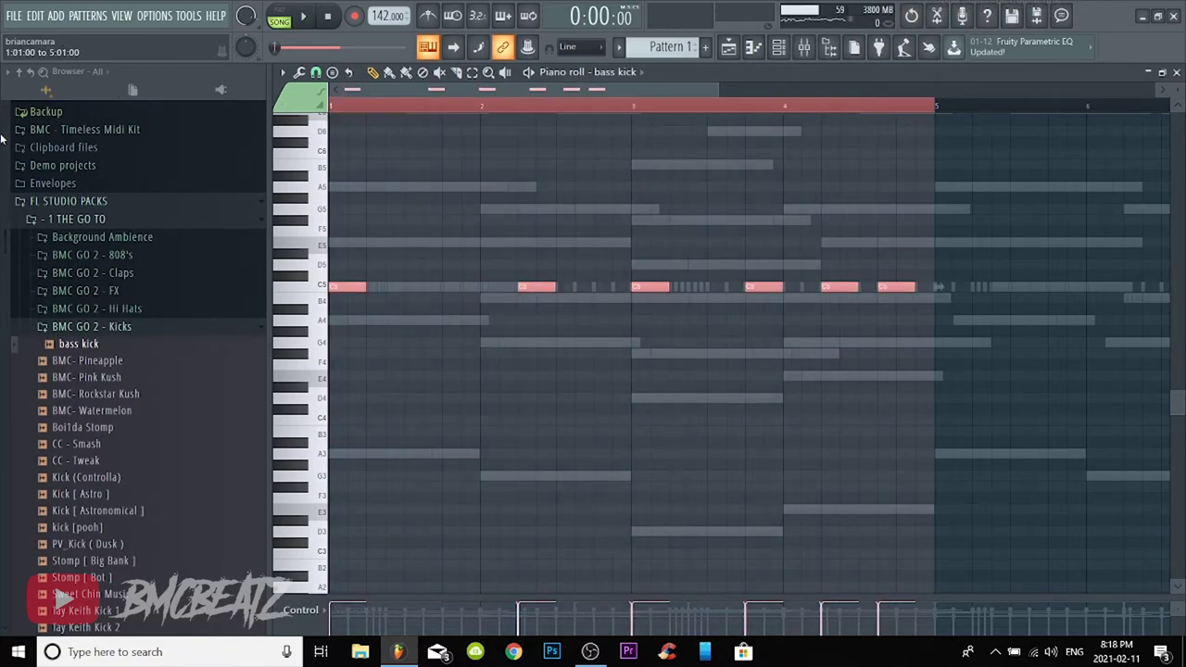
key("ctrl+b")
key("space")
left_click(1174, 72)
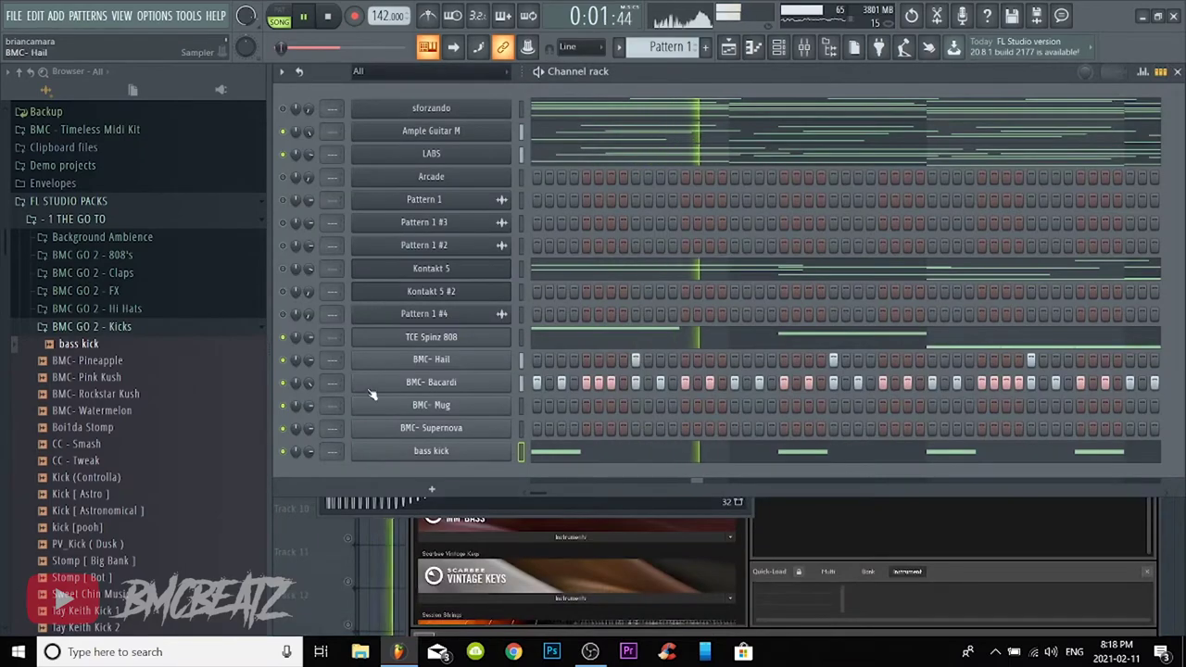
Collapse the BMC GO 2 - Kicks folder and open PG Zone 6 - Hihats inside the FORNUTO - Zone 6 Drum Kit
scroll(111, 370, "down", 2)
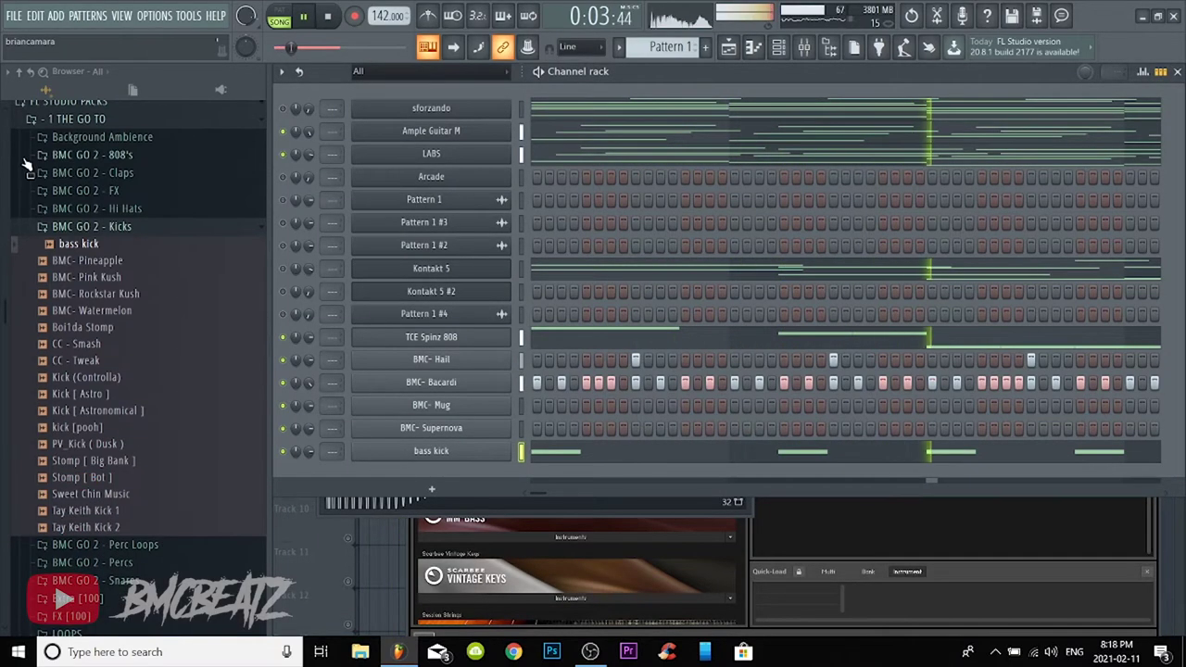
left_click(47, 231)
scroll(107, 329, "down", 2)
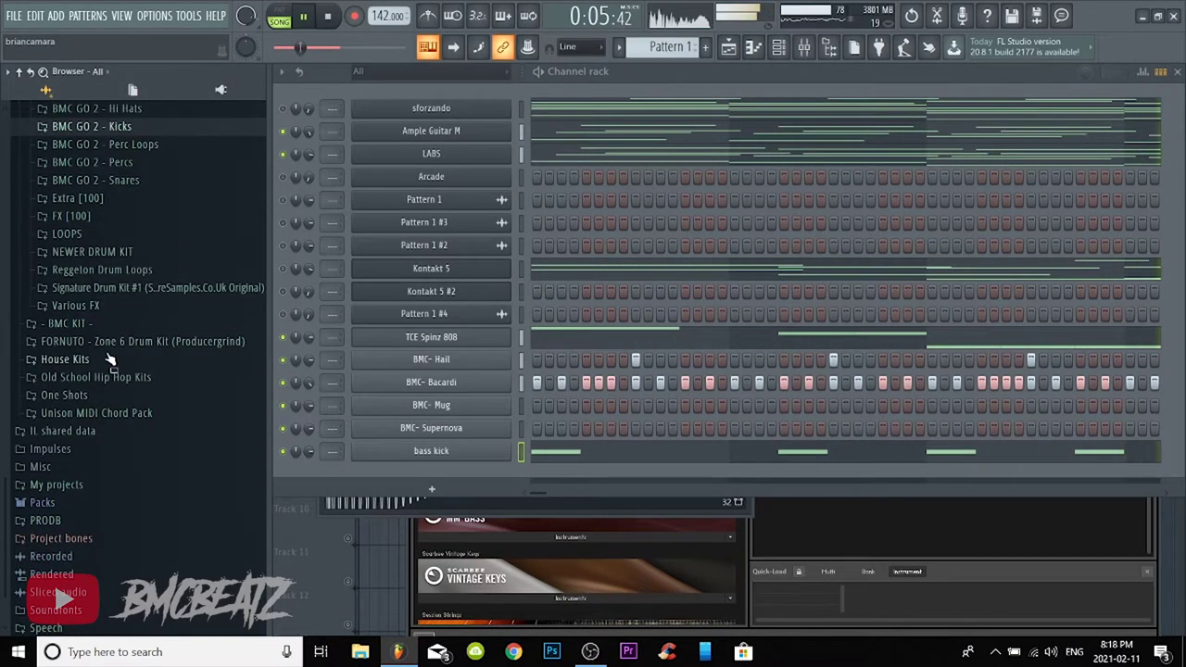
left_click(110, 345)
left_click(103, 398)
Audition the PG Z6 hi-hat samples and add PG Z6 Open Hihat 01 to the channel rack
left_click(103, 416)
left_click(112, 449)
left_click(137, 482)
left_click_drag(307, 477, 433, 476)
left_click(198, 499)
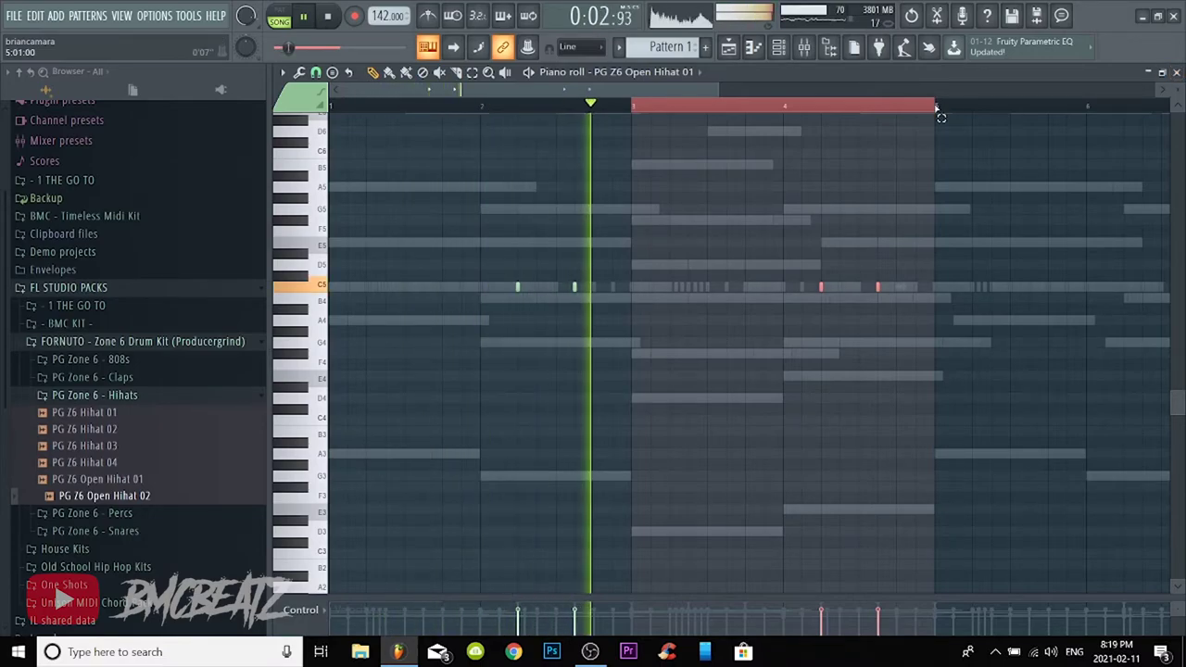
Duplicate the PG Z6 Open Hihat 01 notes of bars 1 to 4 into bars 5 to 8 and return to the channel rack
left_click_drag(936, 107, 6, 180)
key("ctrl+b")
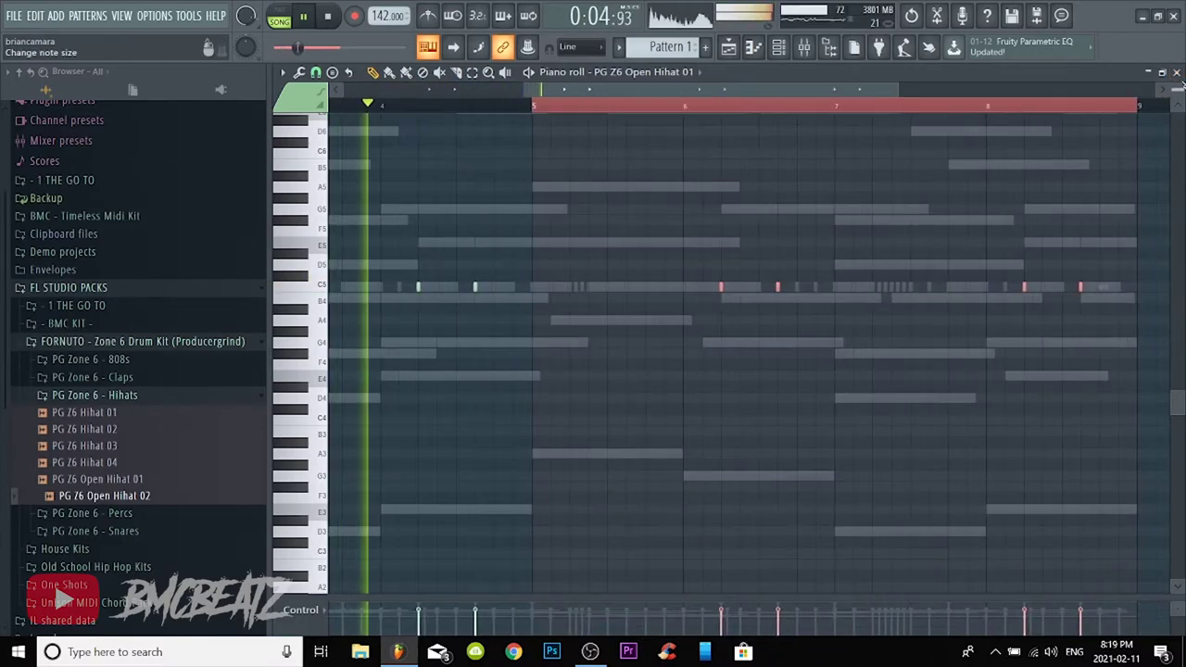
key("F6")
right_click(472, 495)
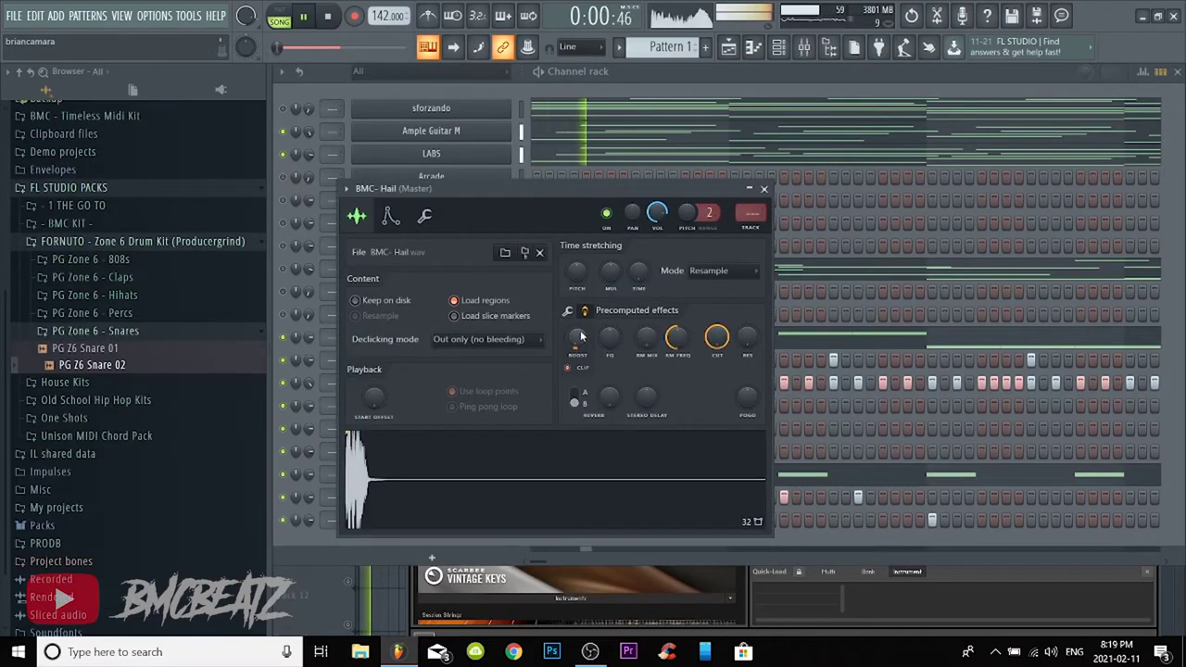
Place PG Z6 Snare 02 hits on steps 47, 51, 111 and 115, plus one hit earlier in the pattern's second half
left_click(651, 89)
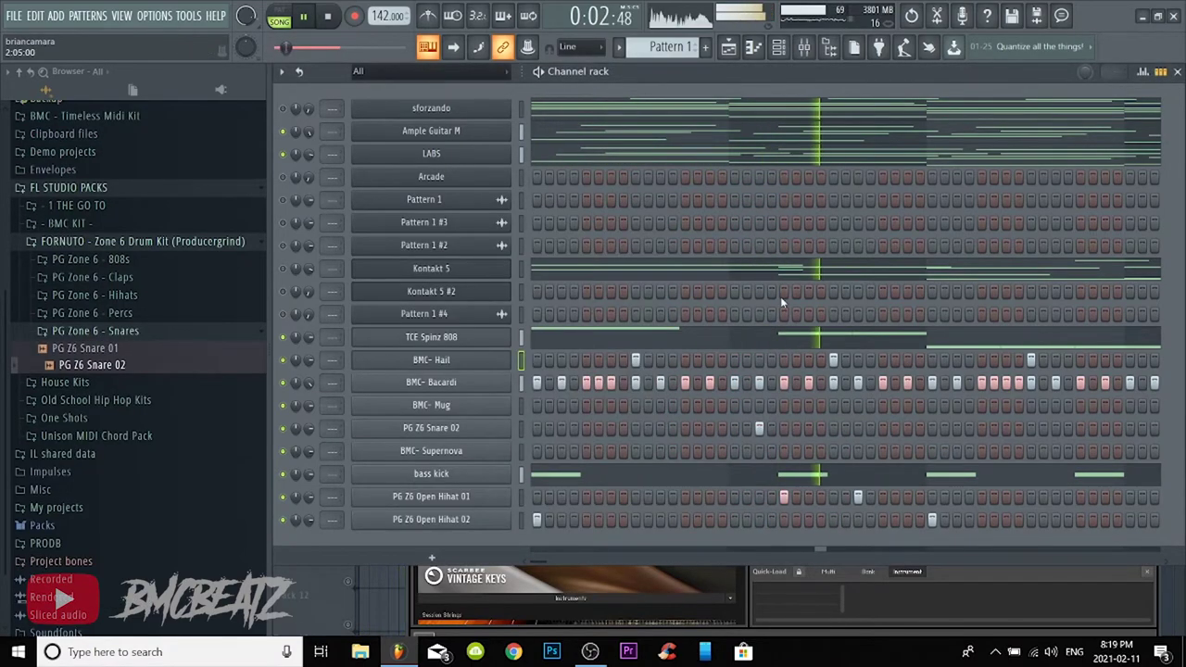
left_click(1105, 429)
left_click(1154, 429)
left_click_drag(543, 561, 580, 554)
left_click(845, 429)
left_click_drag(596, 559, 614, 558)
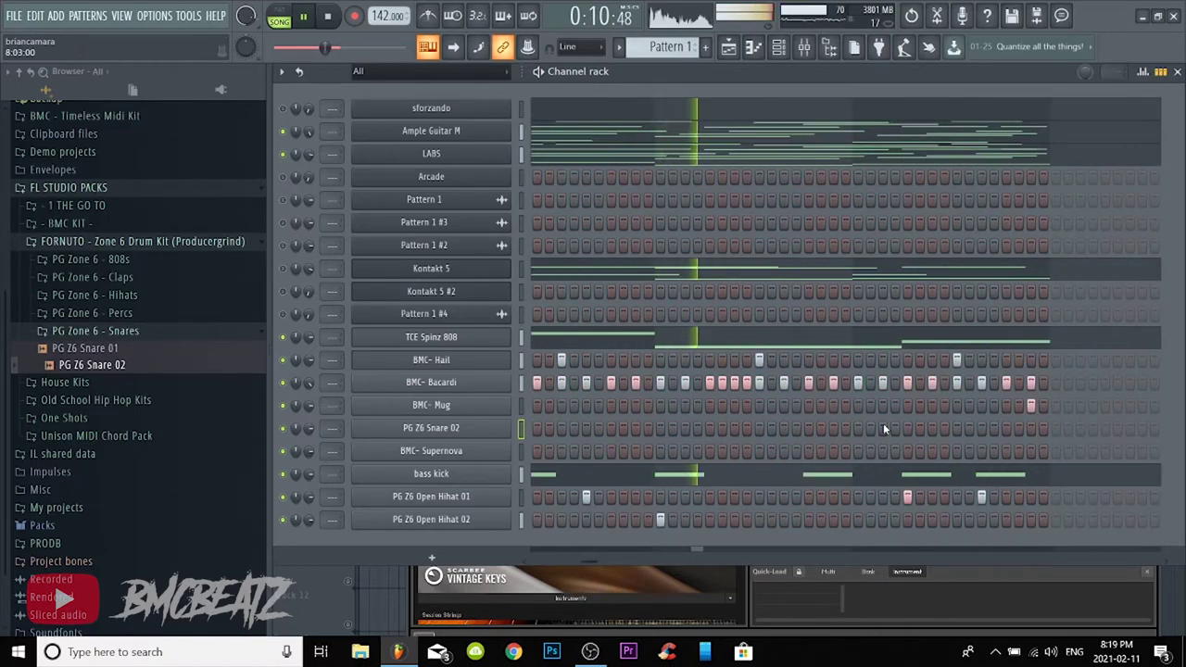
left_click(833, 428)
left_click(881, 428)
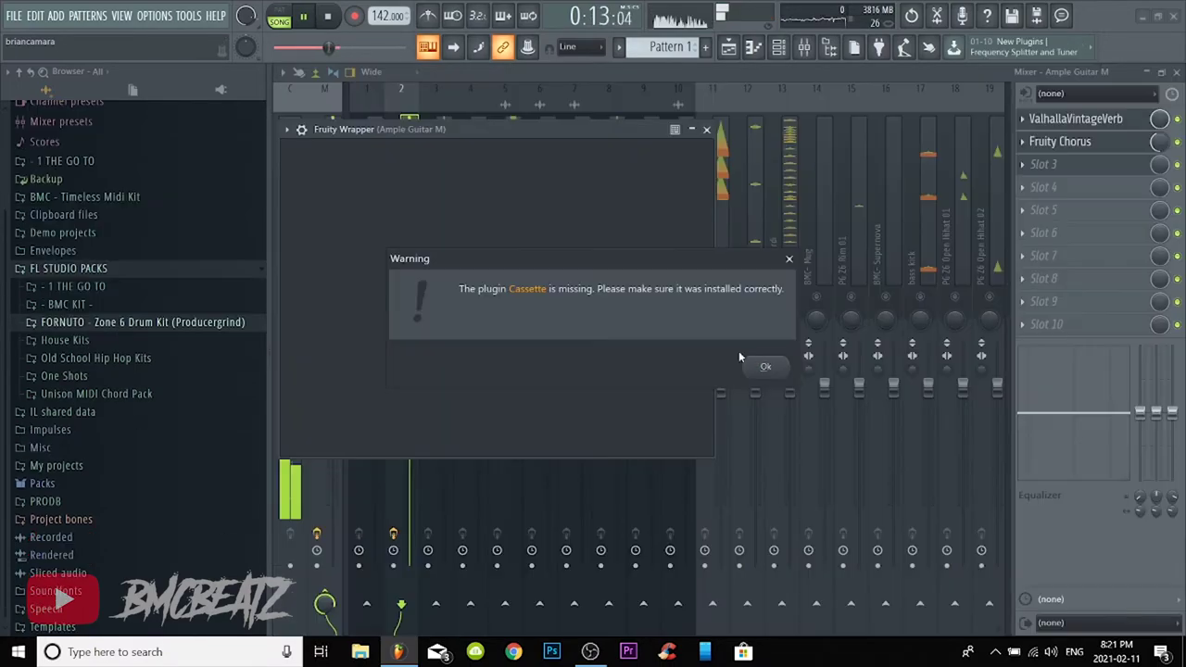
Replace the missing Cassette effect in slot 3 of the Ample Guitar M mixer track with RC-20 Retro Color
left_click(741, 355)
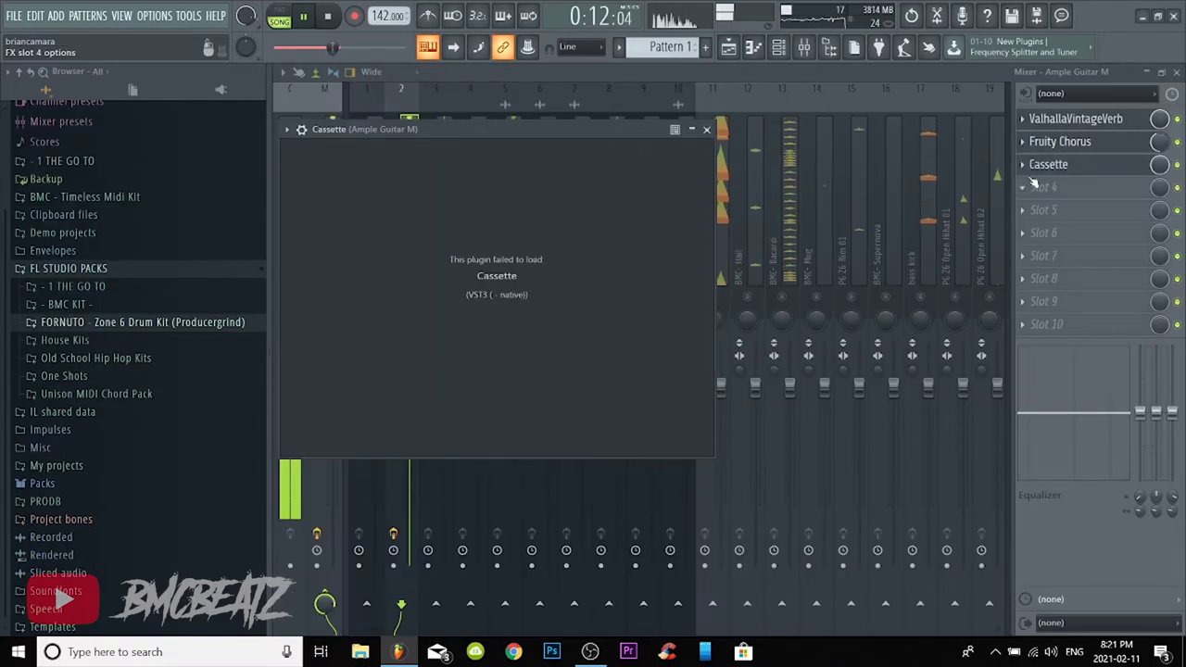
left_click(1023, 165)
mouse_move(1034, 184)
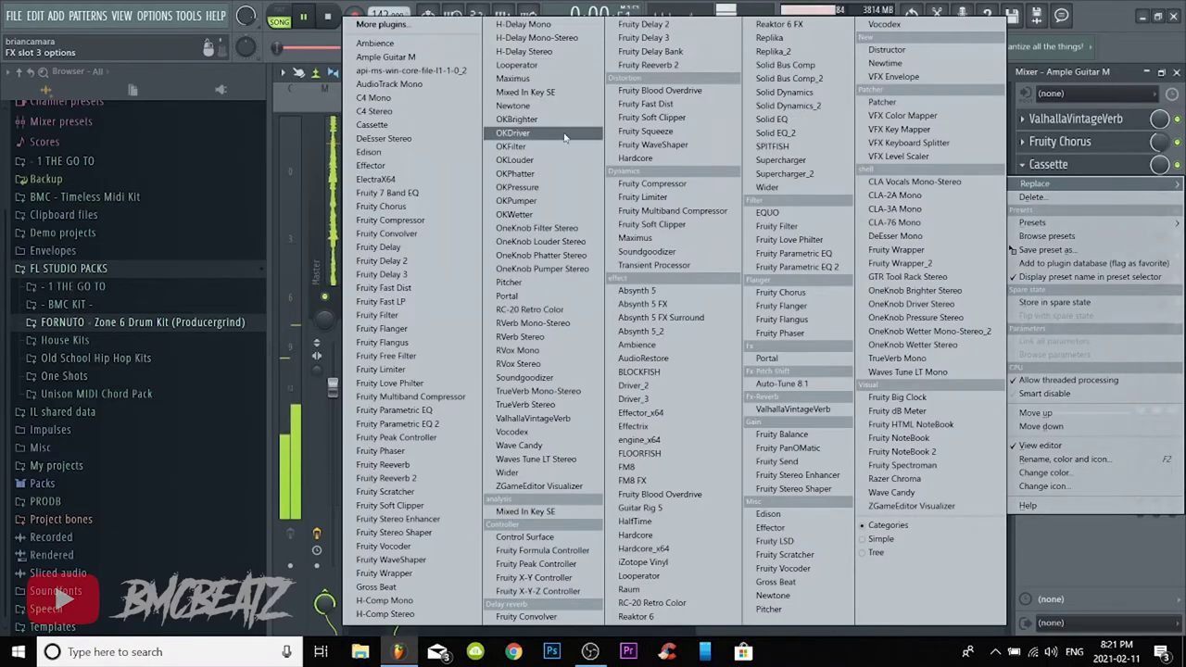
left_click(529, 309)
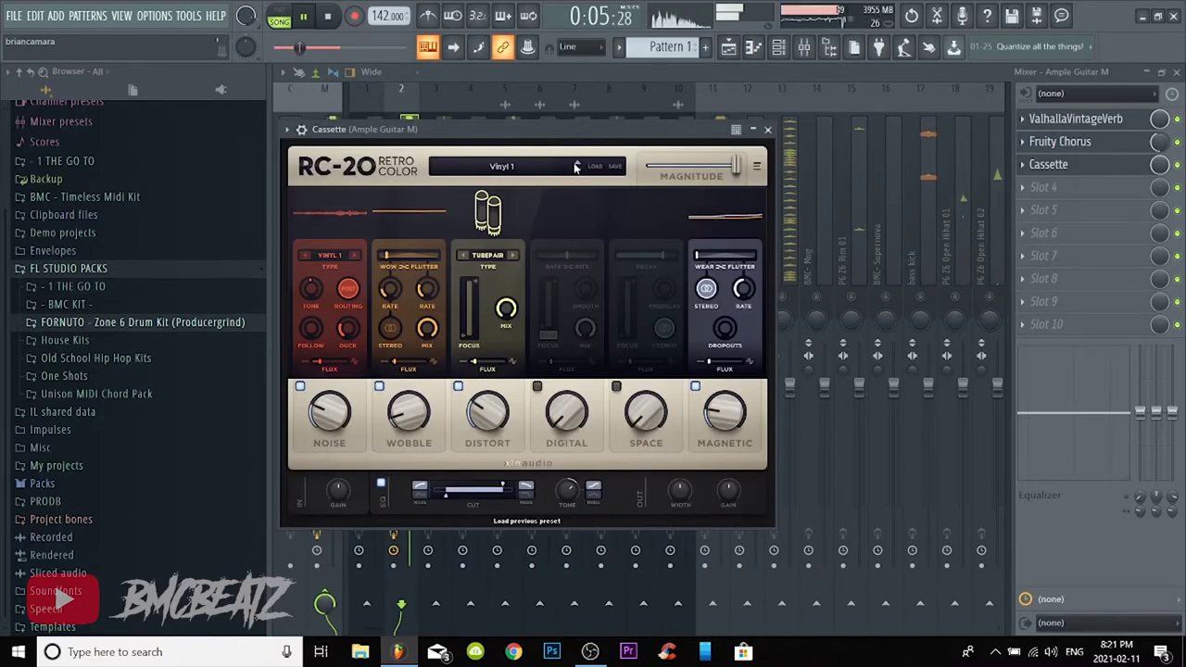
Load the Vinyl 2 preset in RC-20 Retro Color and reduce its Wobble and Noise amounts
left_click(576, 173)
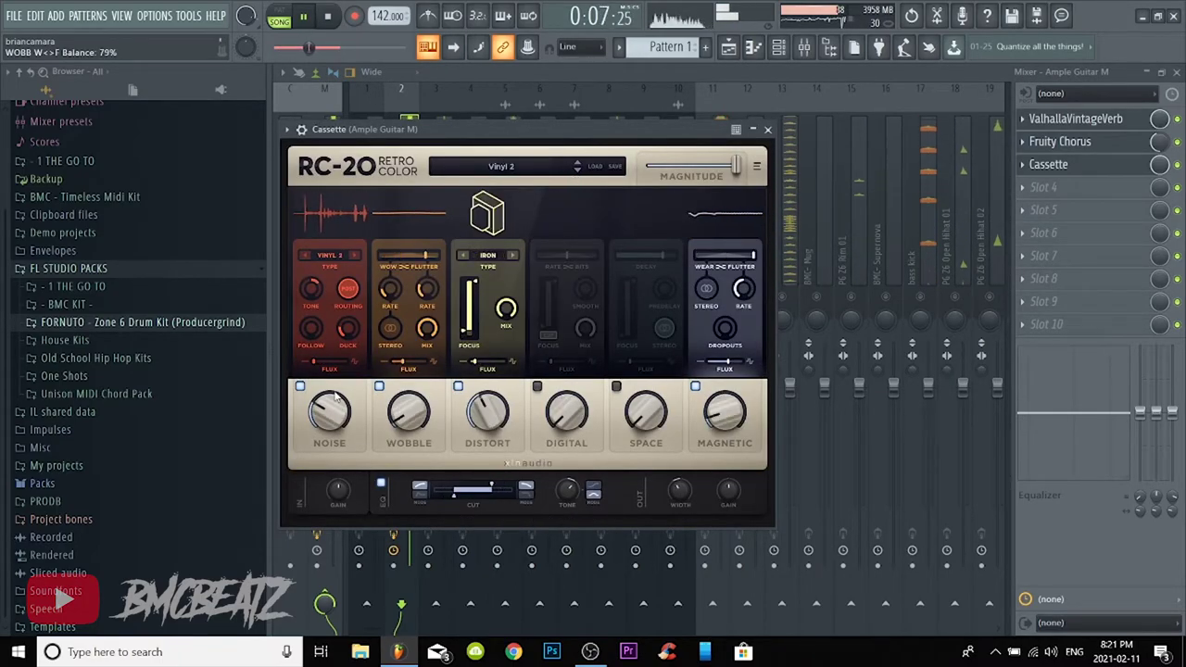
left_click_drag(415, 413, 415, 418)
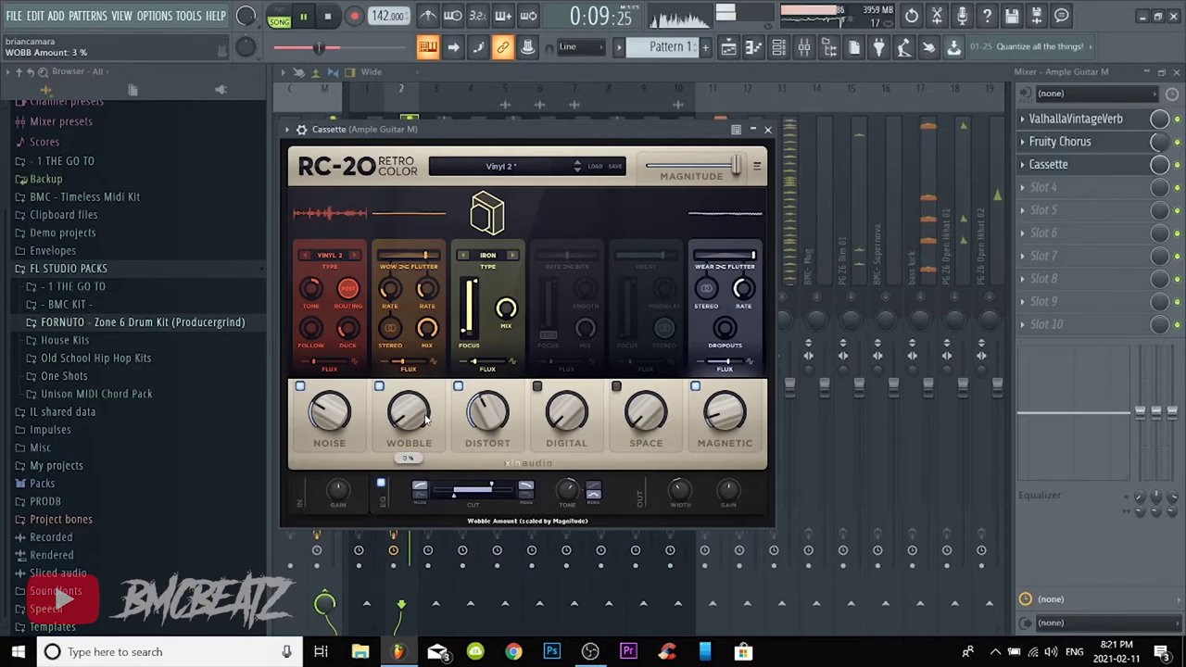
left_click_drag(339, 415, 345, 447)
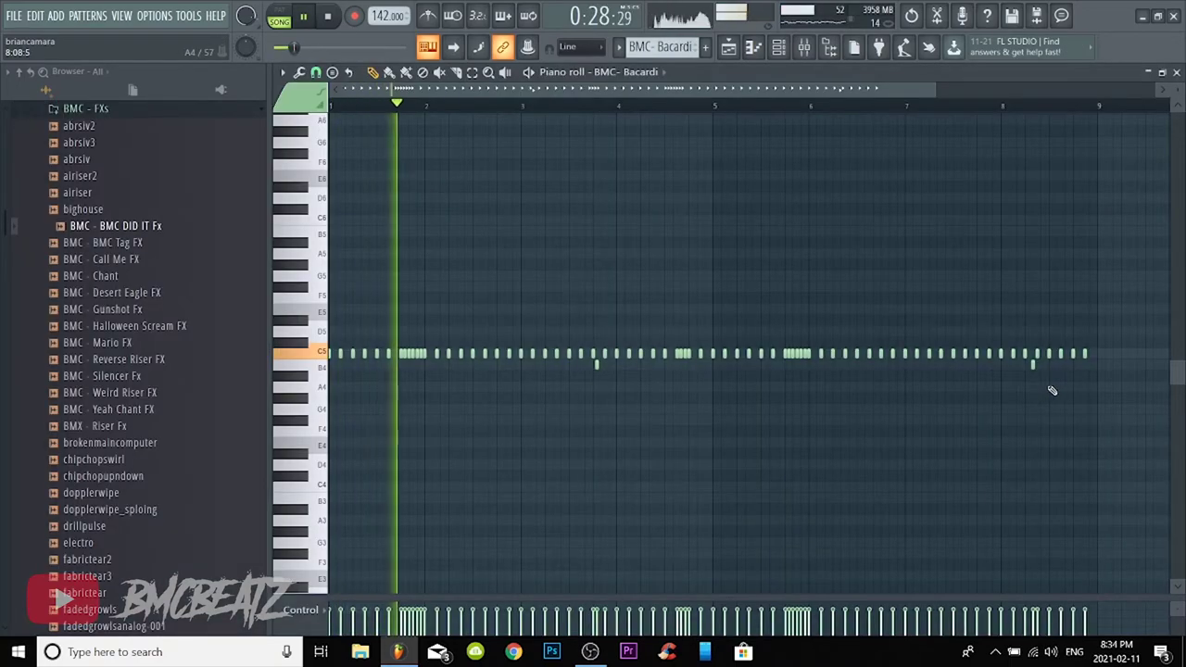
Add descending A4 and G#4 notes in the second half of bar 8 of the BMC- Bacardi hi-hat and audition them
left_click(1048, 386)
left_click(1071, 399)
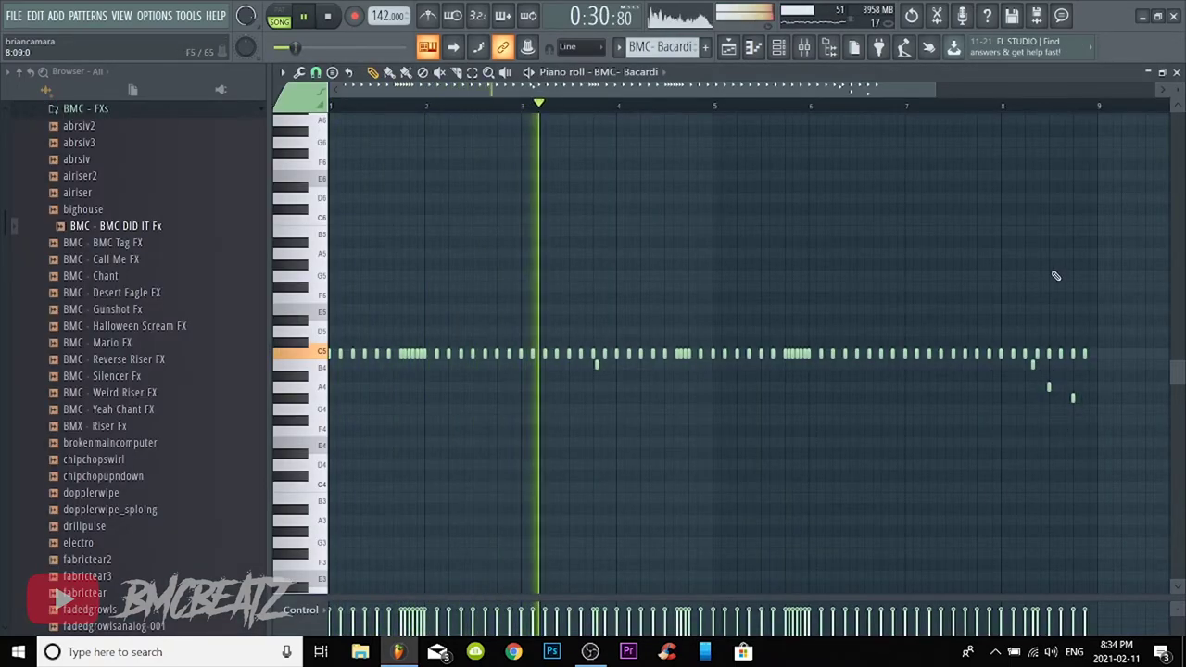
left_click(986, 108)
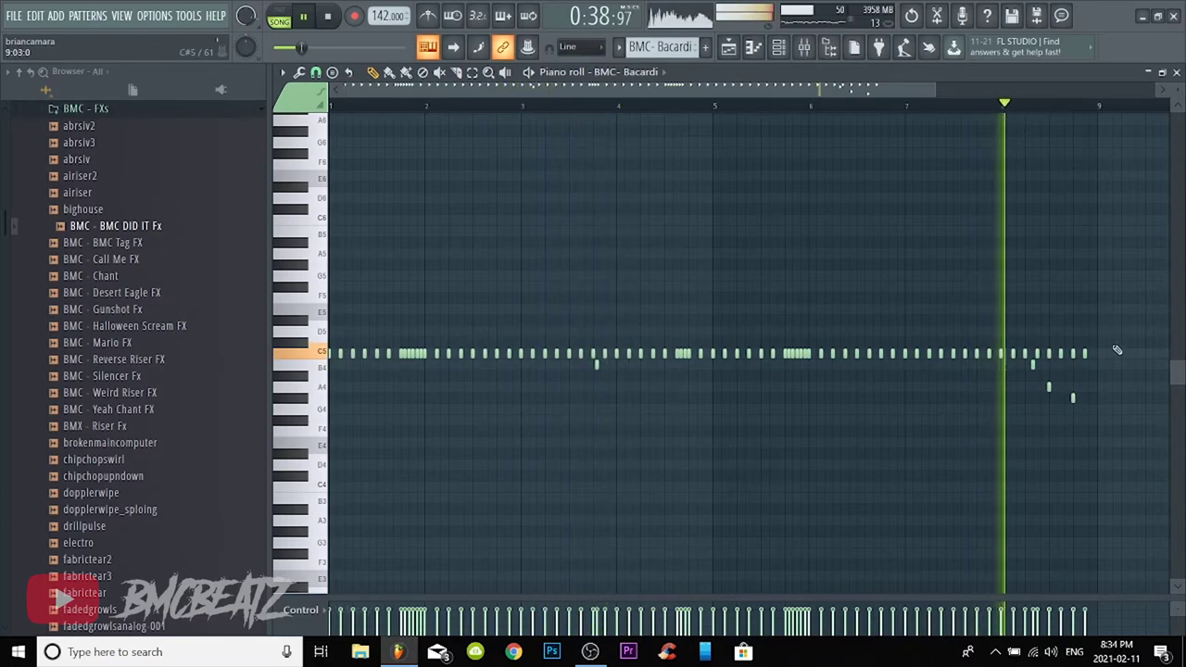
key("space")
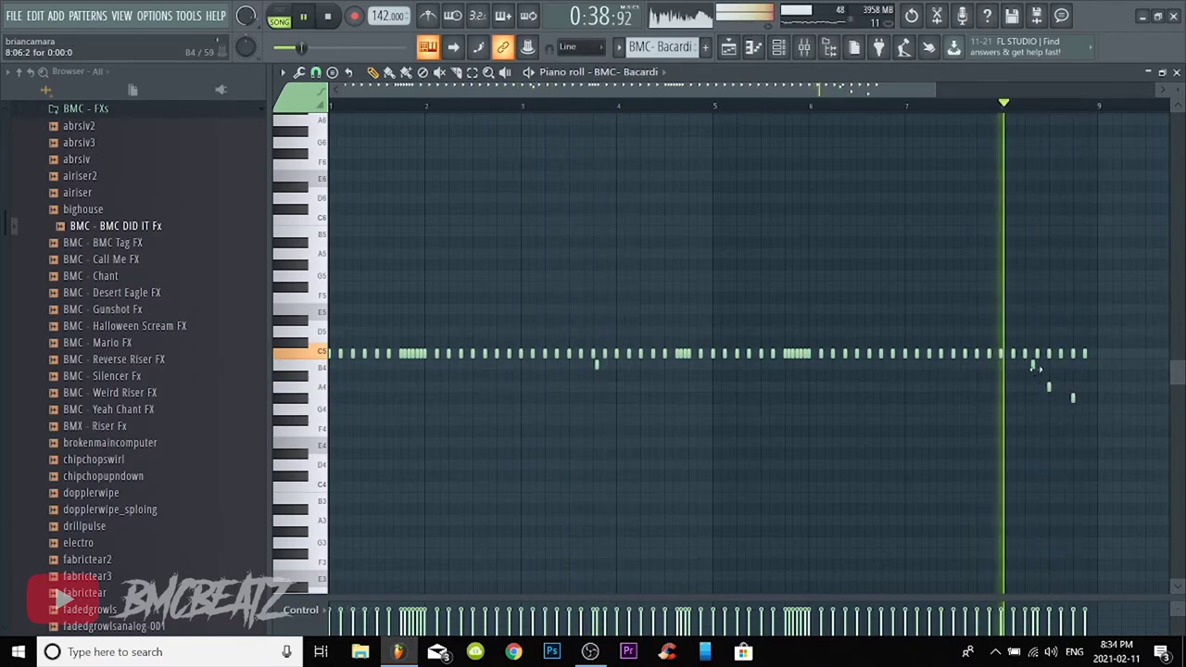
Nudge the B4 note slightly earlier and shift the A4 and G#4 notes later in bar 8 of BMC- Bacardi, auditioning the result
key("space")
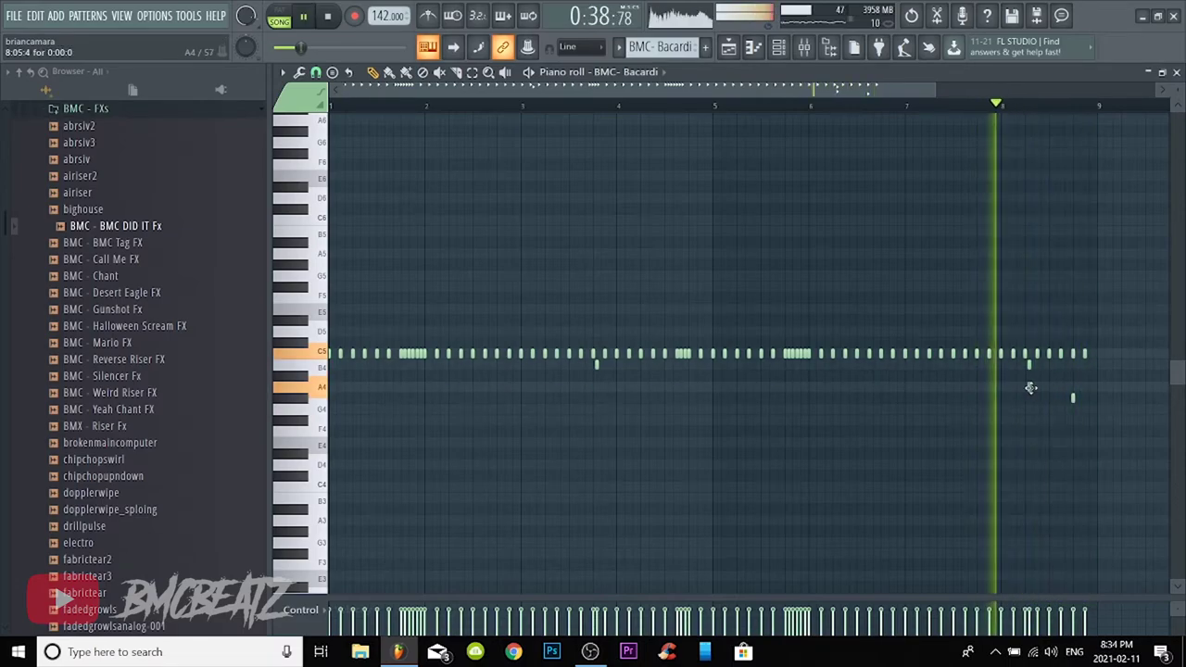
key("space")
key("space")
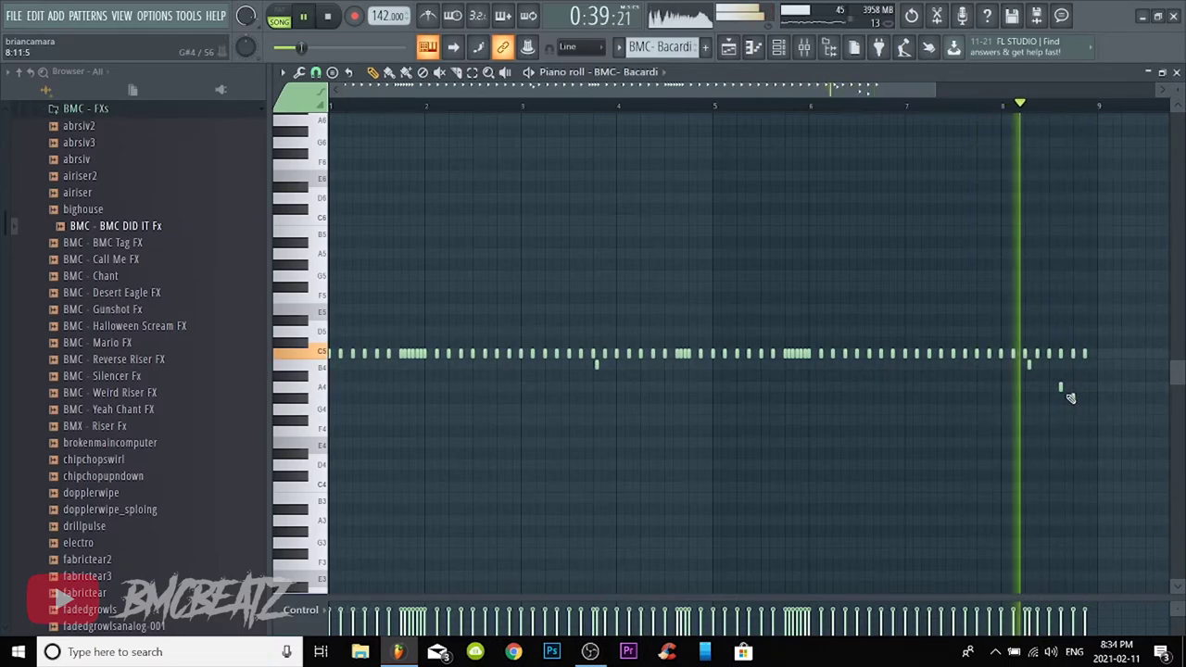
left_click(1087, 397)
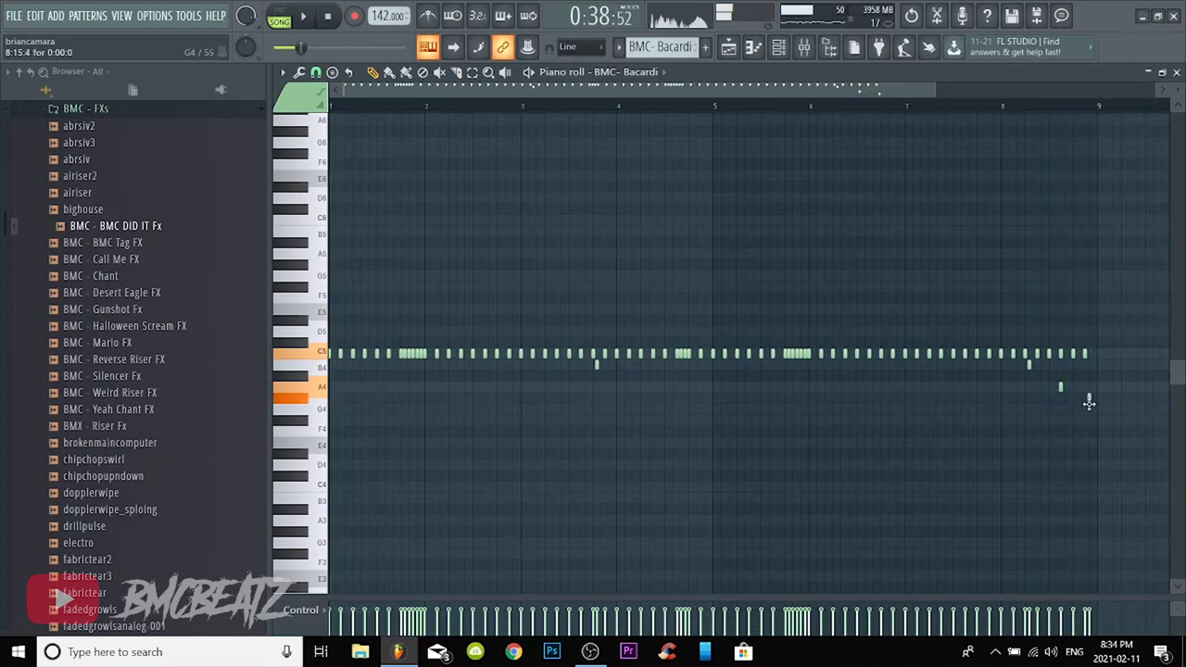
left_click_drag(1087, 405, 1085, 405)
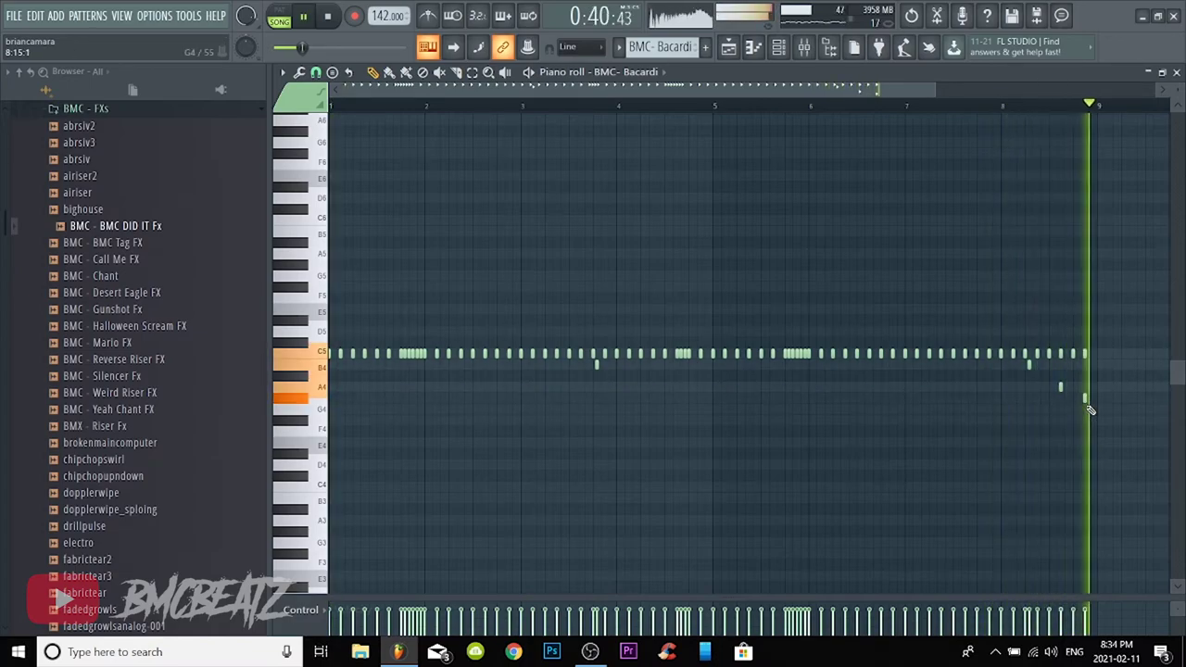
left_click(1176, 73)
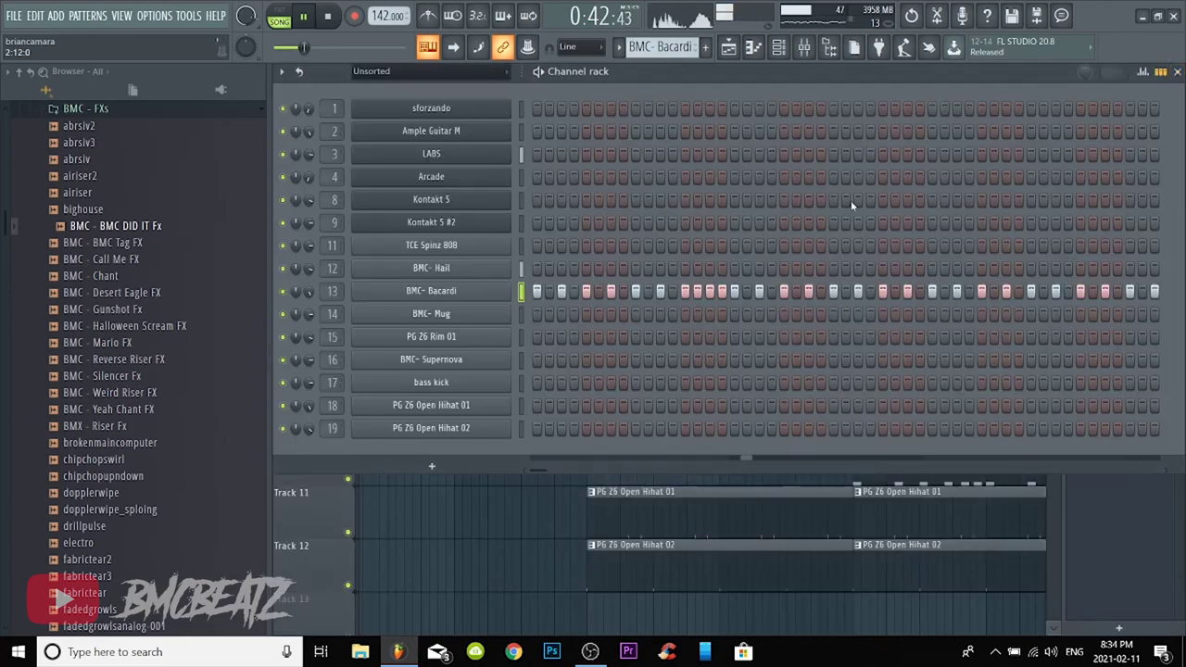
Switch to the Kontakt 5 pattern and cut the notes from its Kontakt 5 channel
key("F6")
scroll(556, 115, "down", 6)
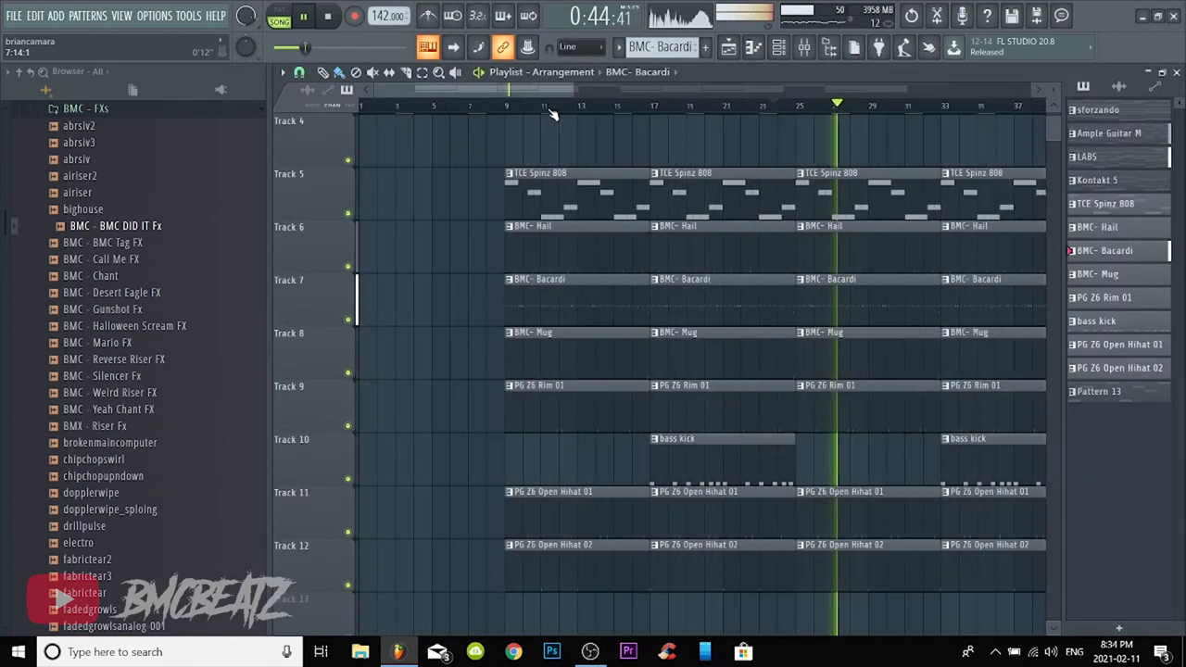
scroll(812, 282, "up", 2)
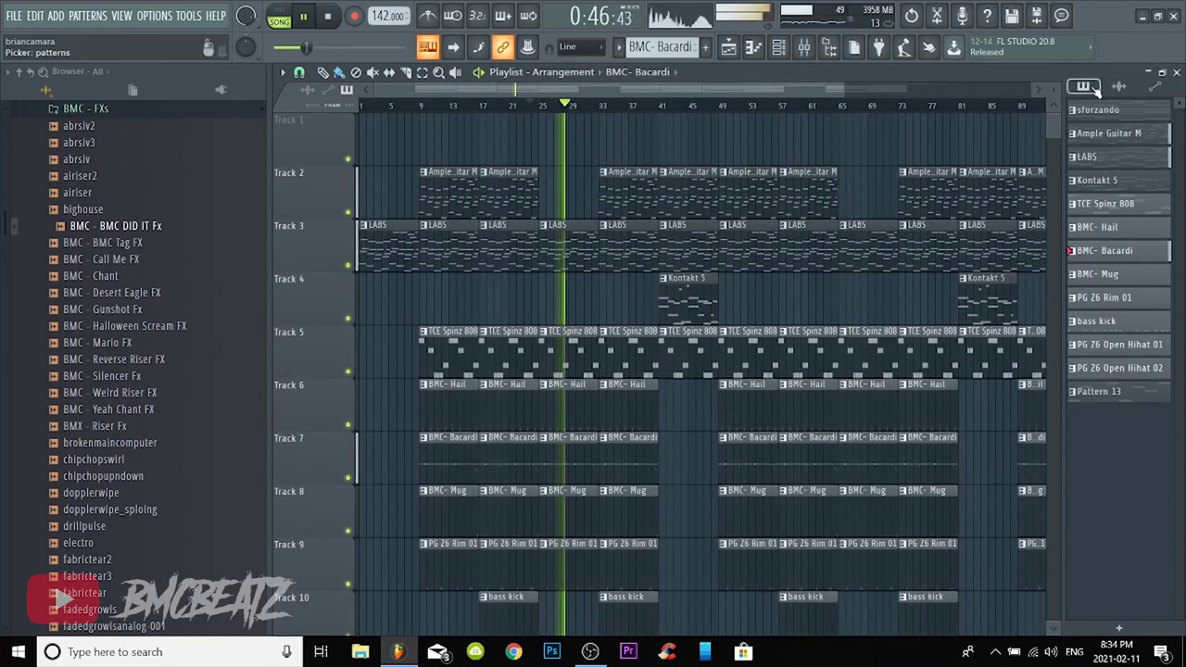
left_click(803, 49)
left_click(783, 50)
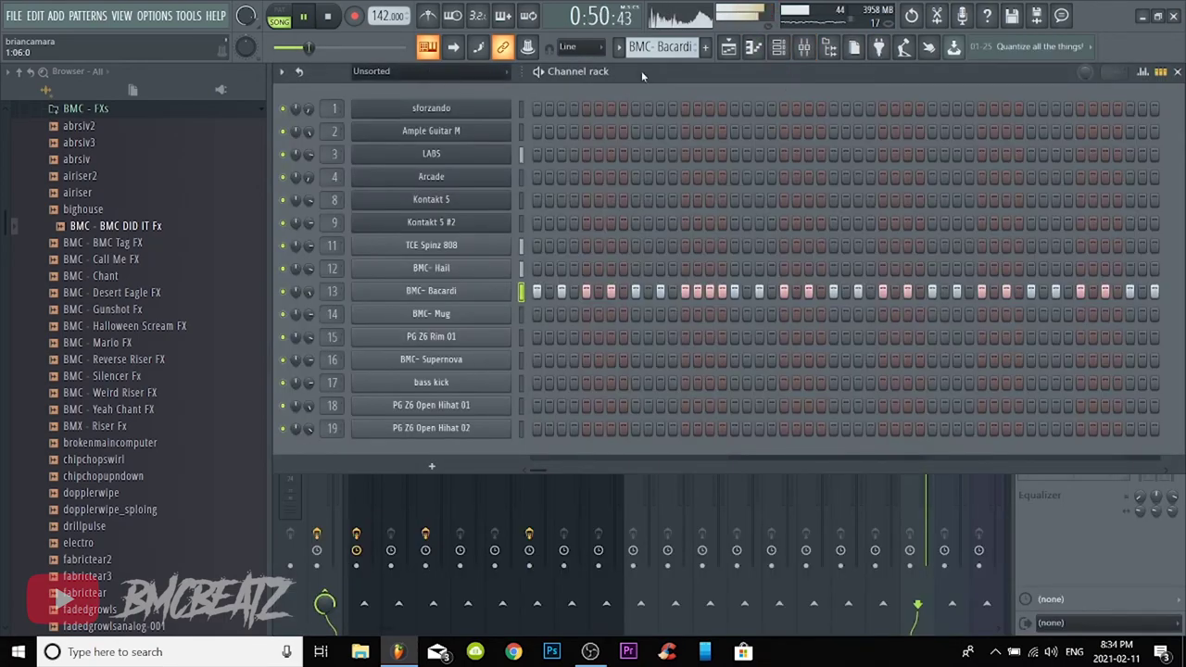
left_click_drag(659, 47, 660, 40)
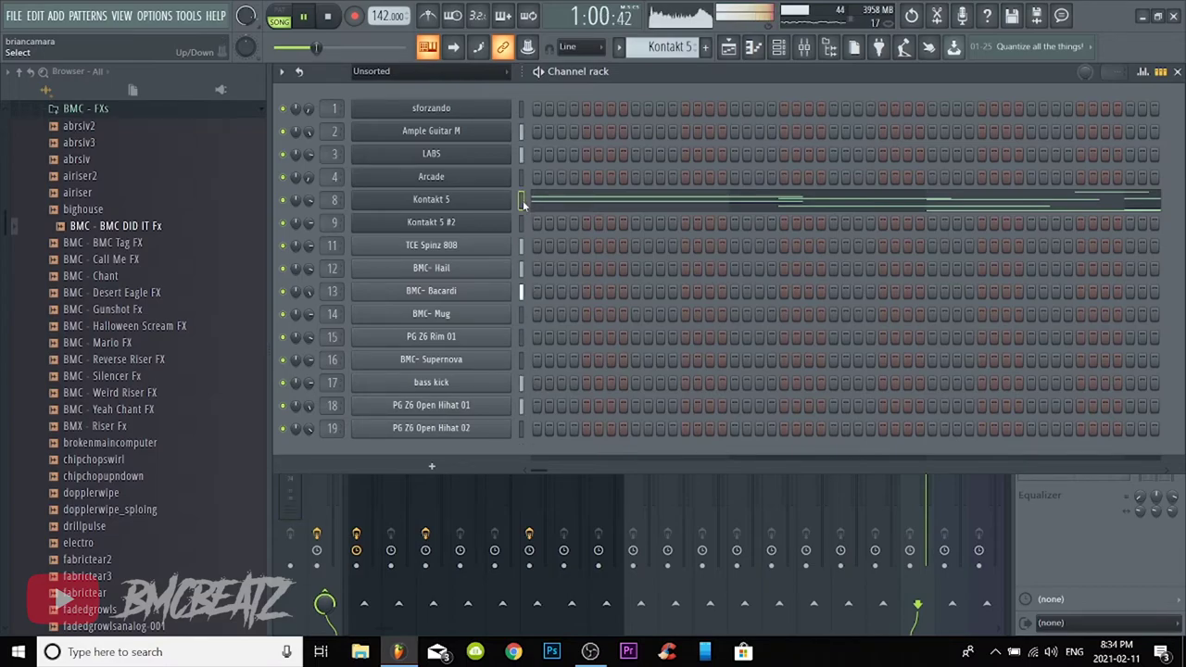
key("ctrl+x")
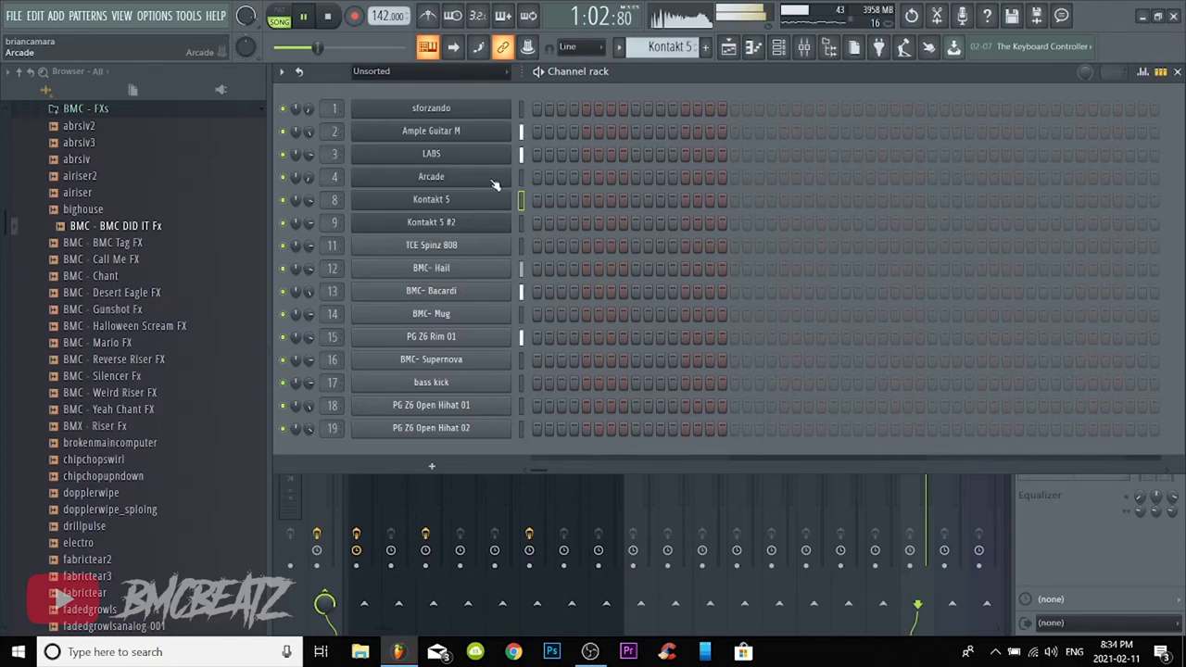
Open the Arcade instrument and load the Never There kit from the Hooked line
left_click(494, 181)
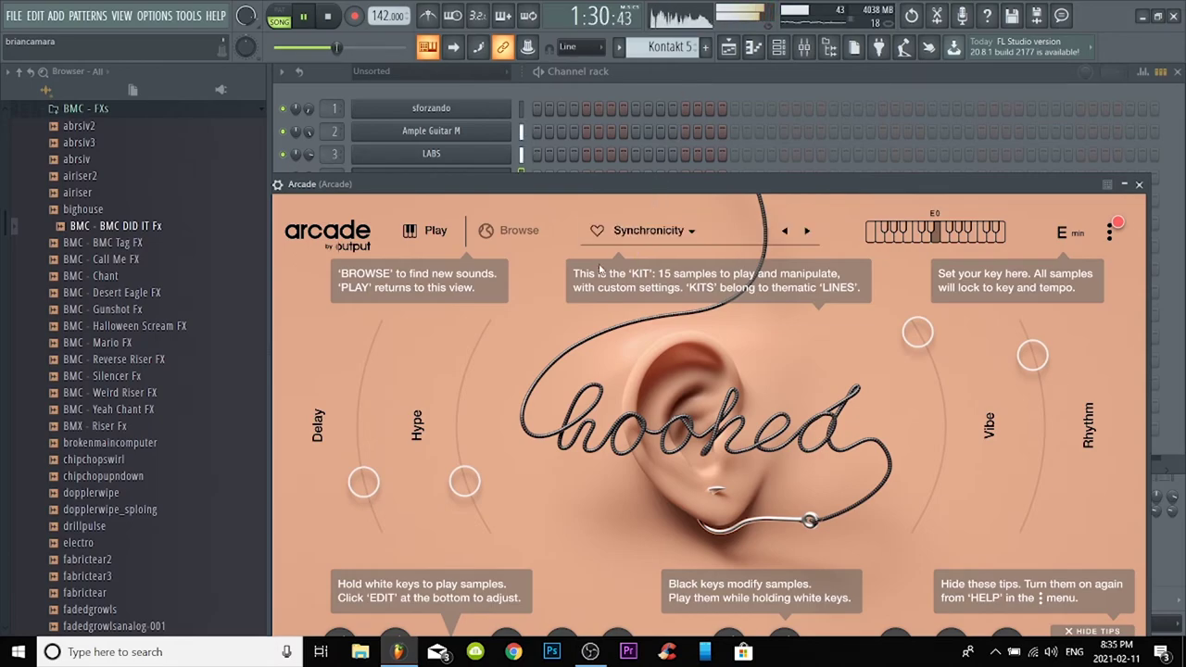
left_click(516, 231)
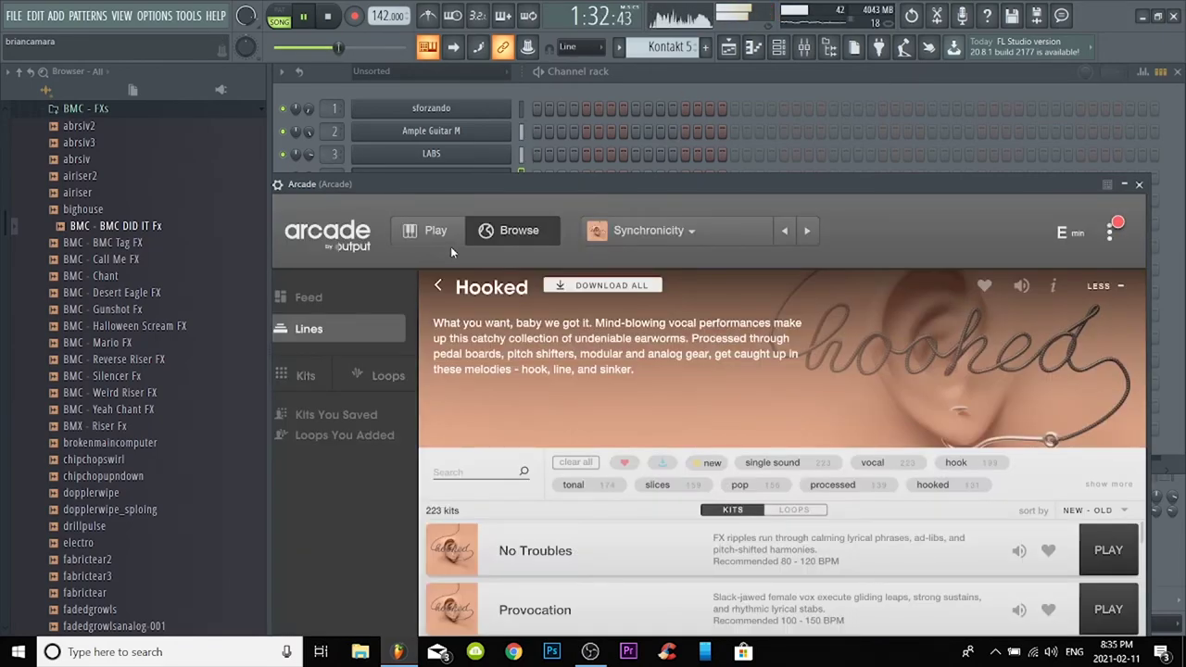
left_click(443, 235)
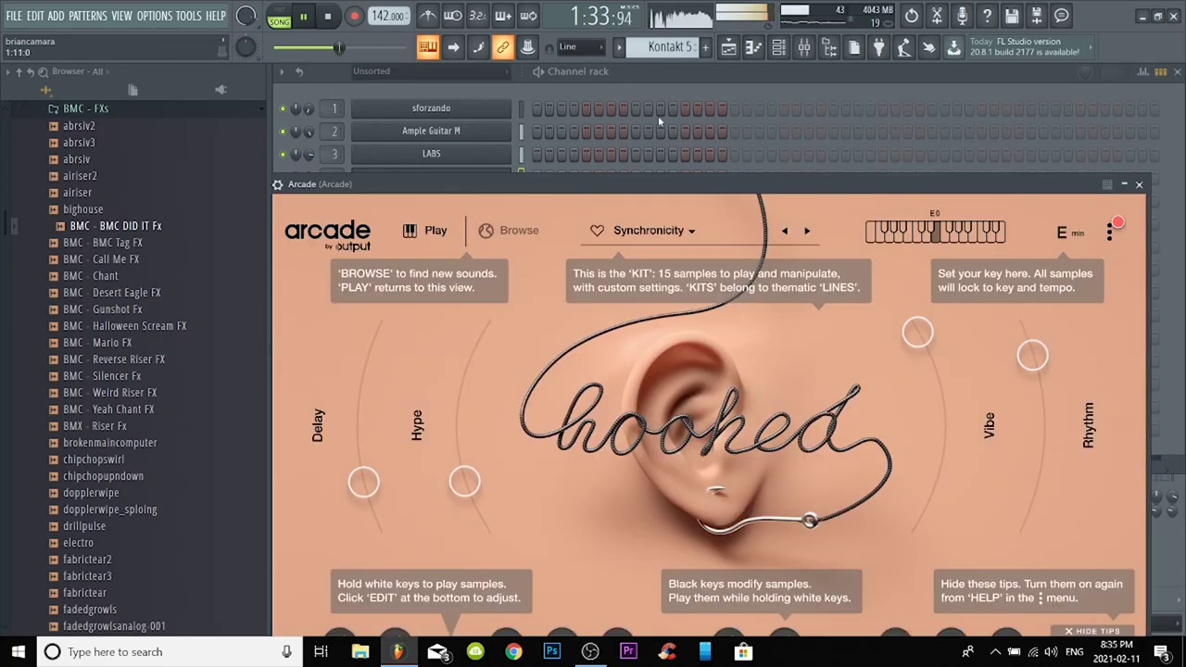
left_click(684, 75)
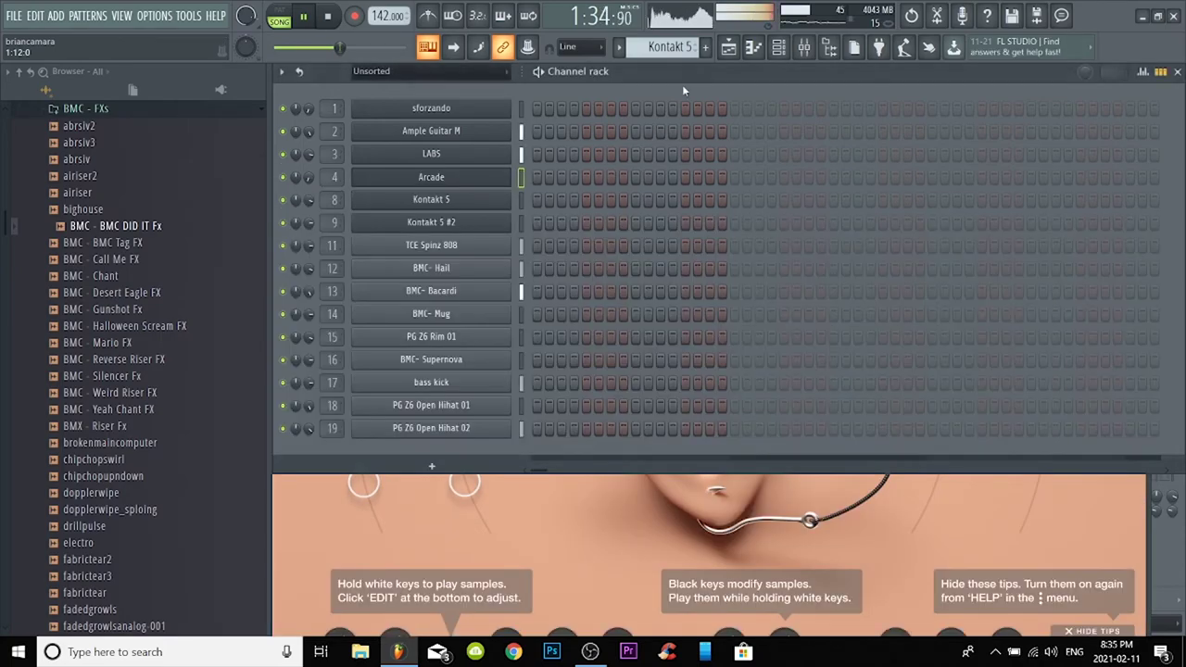
left_click(603, 556)
left_click(507, 230)
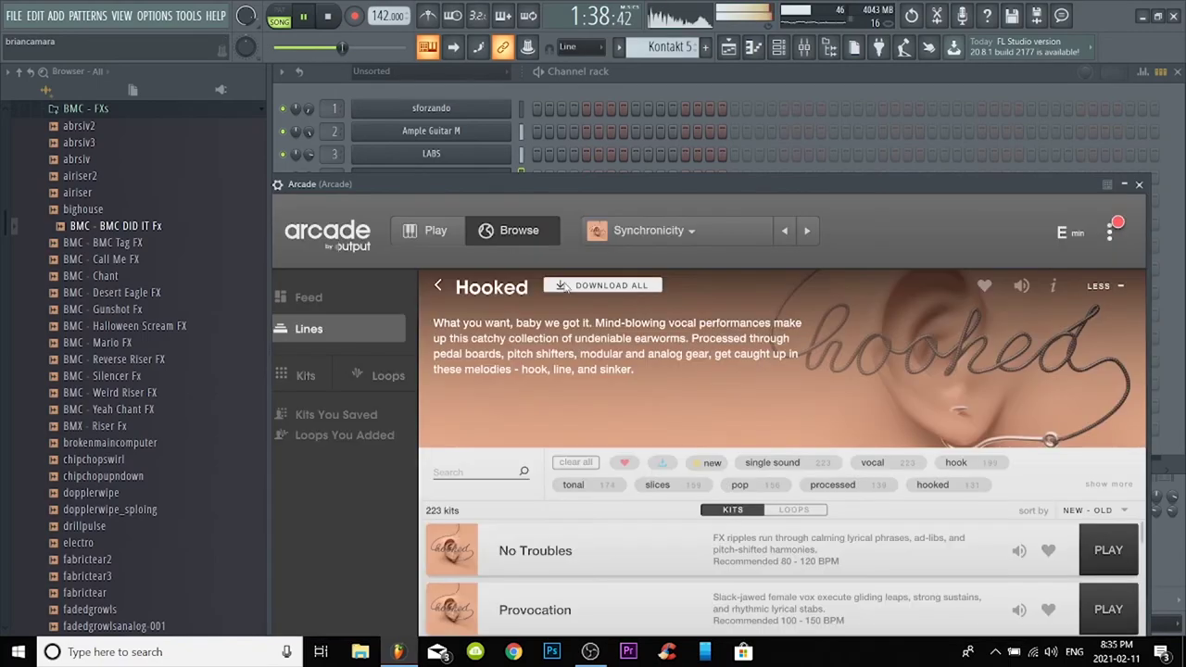
scroll(666, 423, "down", 10)
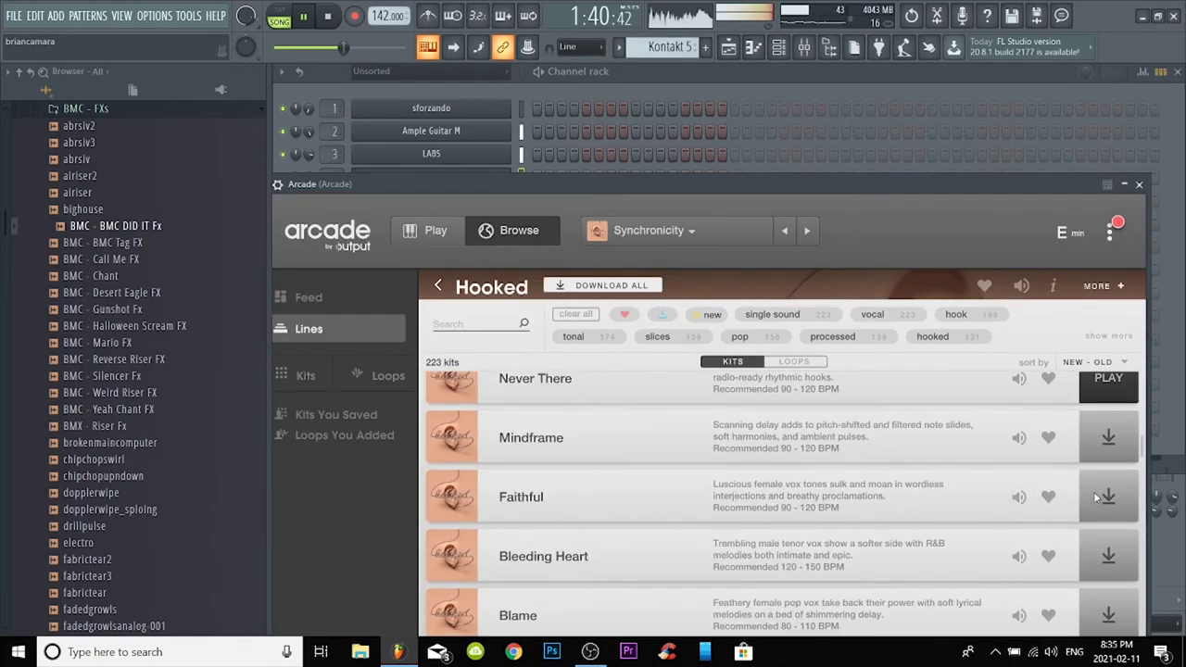
left_click(1110, 380)
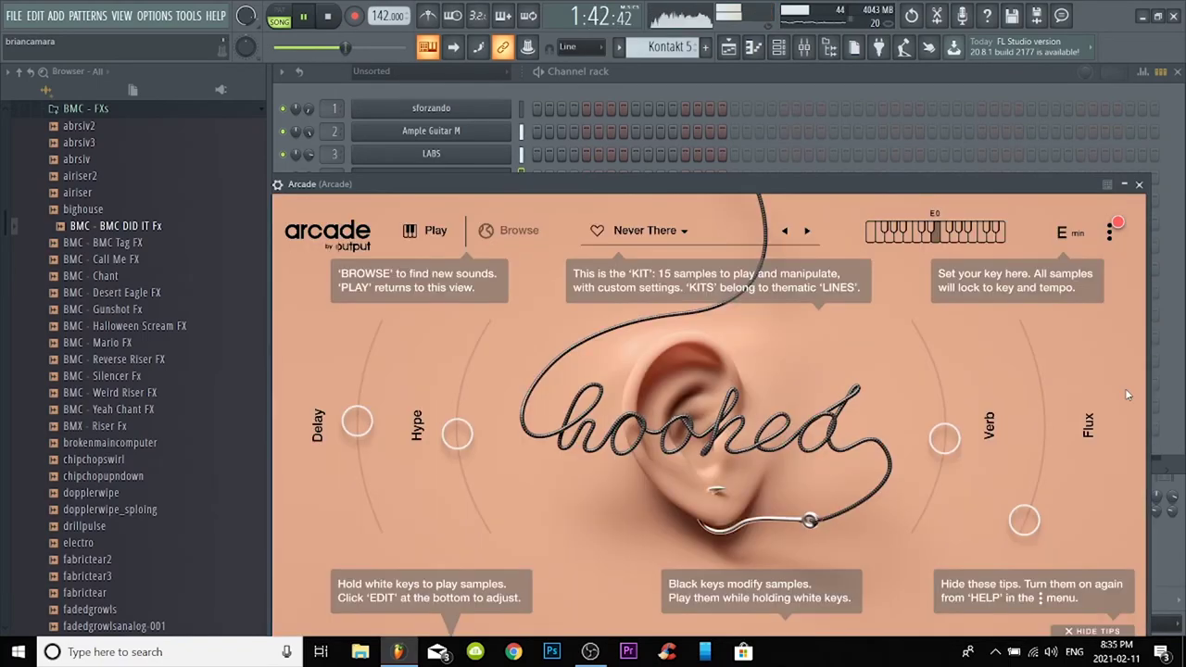
Lower the mixer volumes of TCE Spinz 808, PG Z6 Open Hihat 02 and PG Z6 Open Hihat 01
left_click(775, 73)
left_click(779, 48)
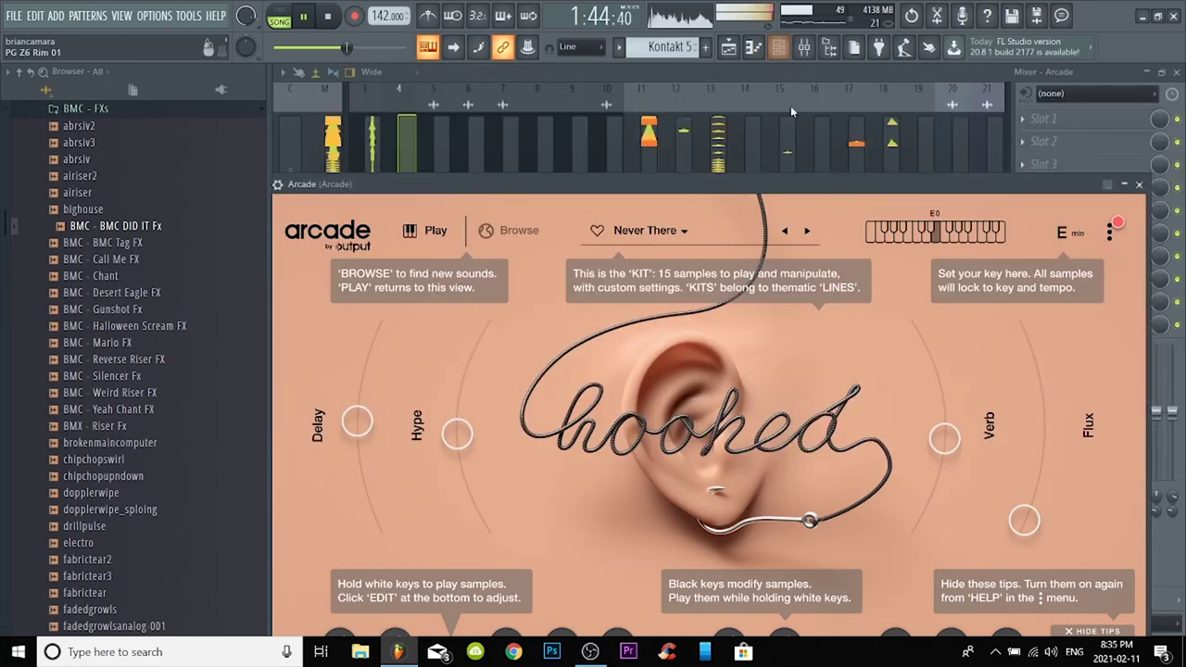
left_click(747, 73)
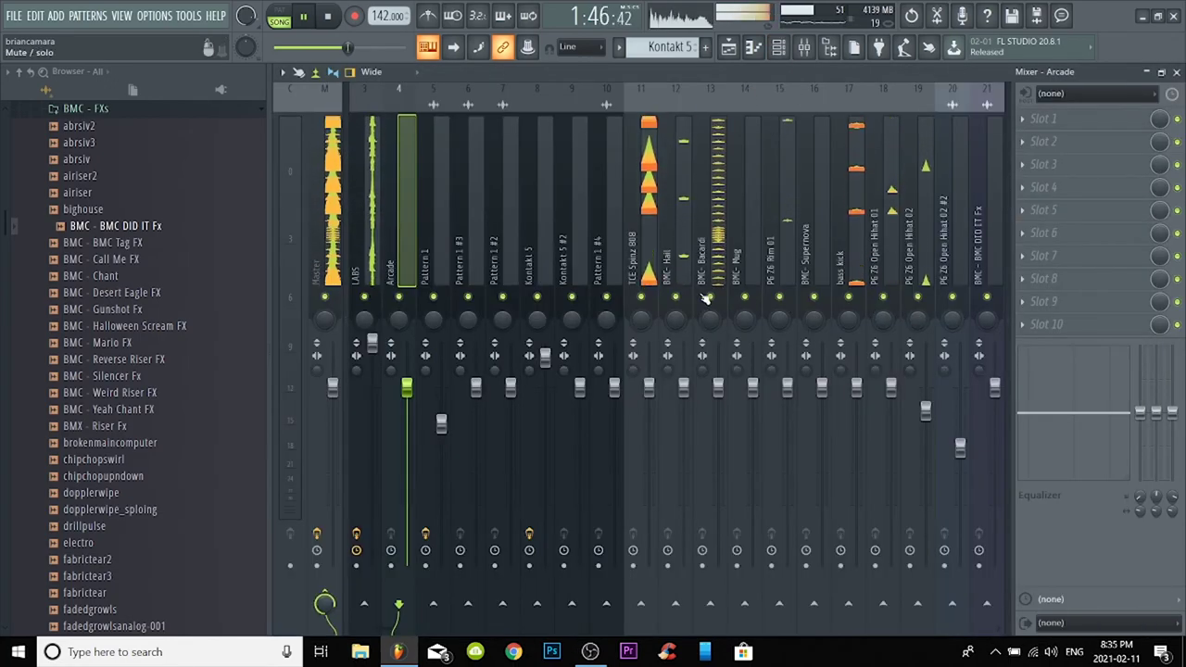
left_click(645, 269)
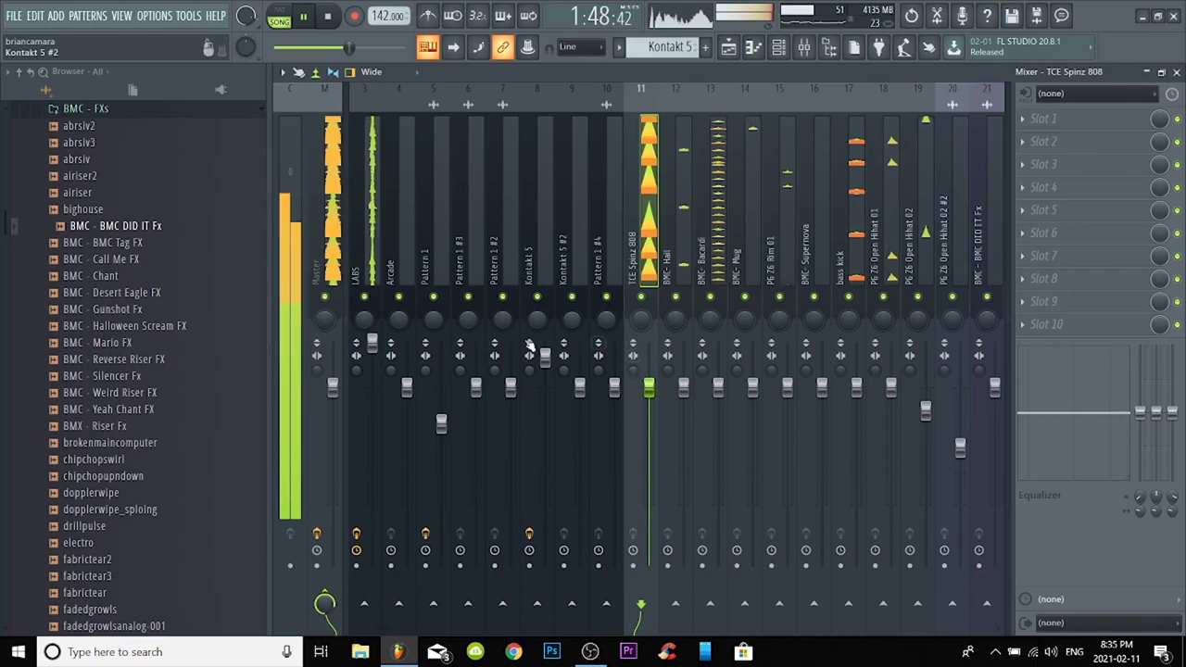
left_click_drag(648, 388, 651, 403)
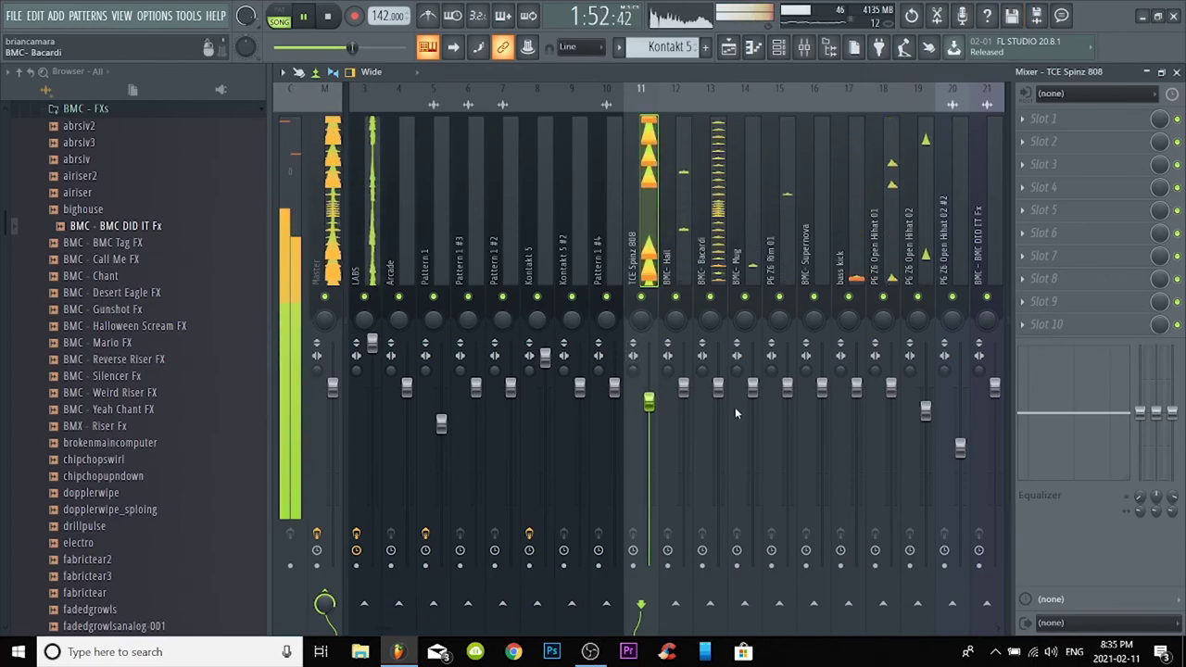
left_click_drag(926, 413, 925, 430)
left_click_drag(890, 388, 893, 421)
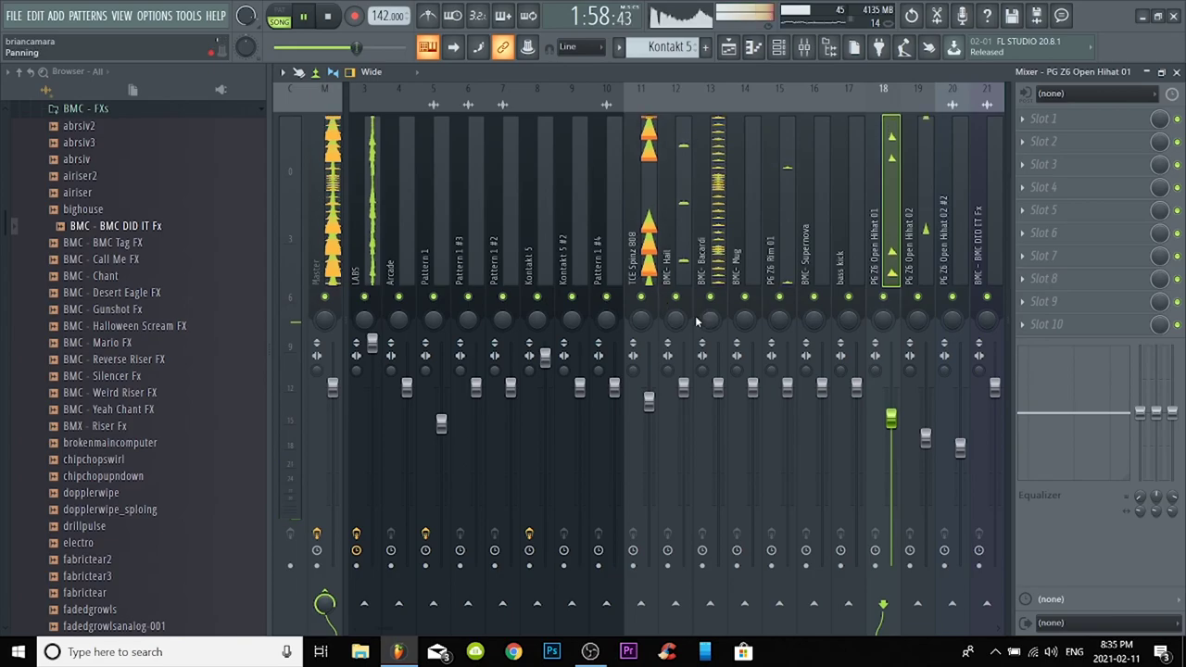
Move the Arcade window aside and bring the channel rack back to the front
left_click(804, 48)
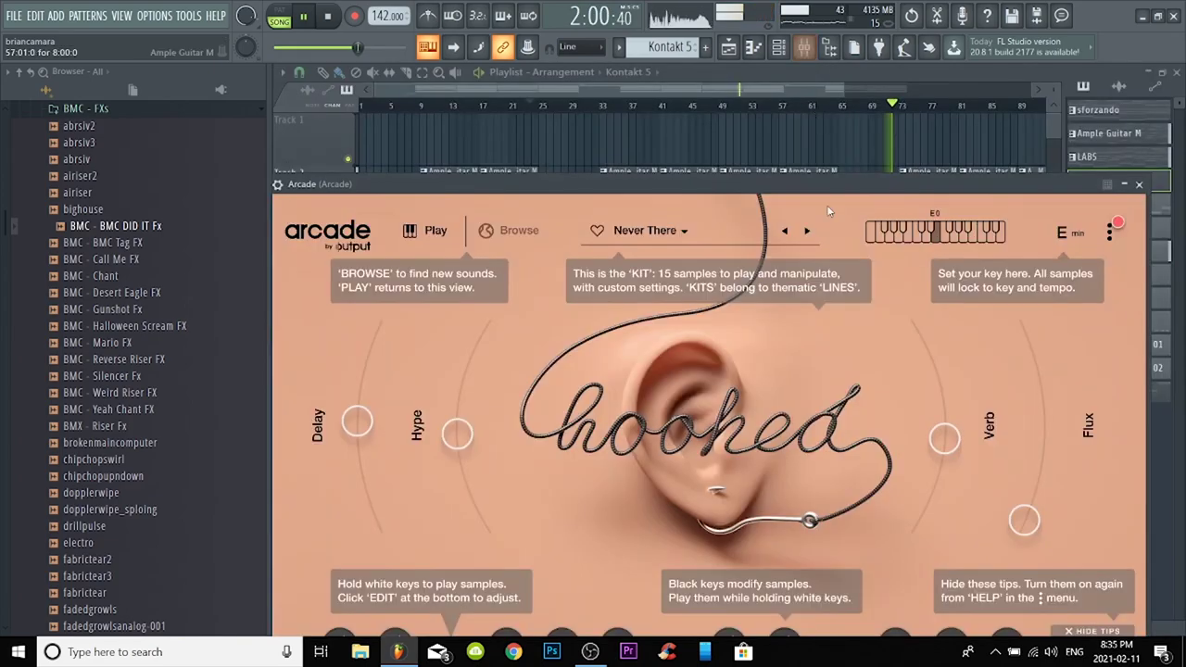
left_click_drag(783, 248, 906, 131)
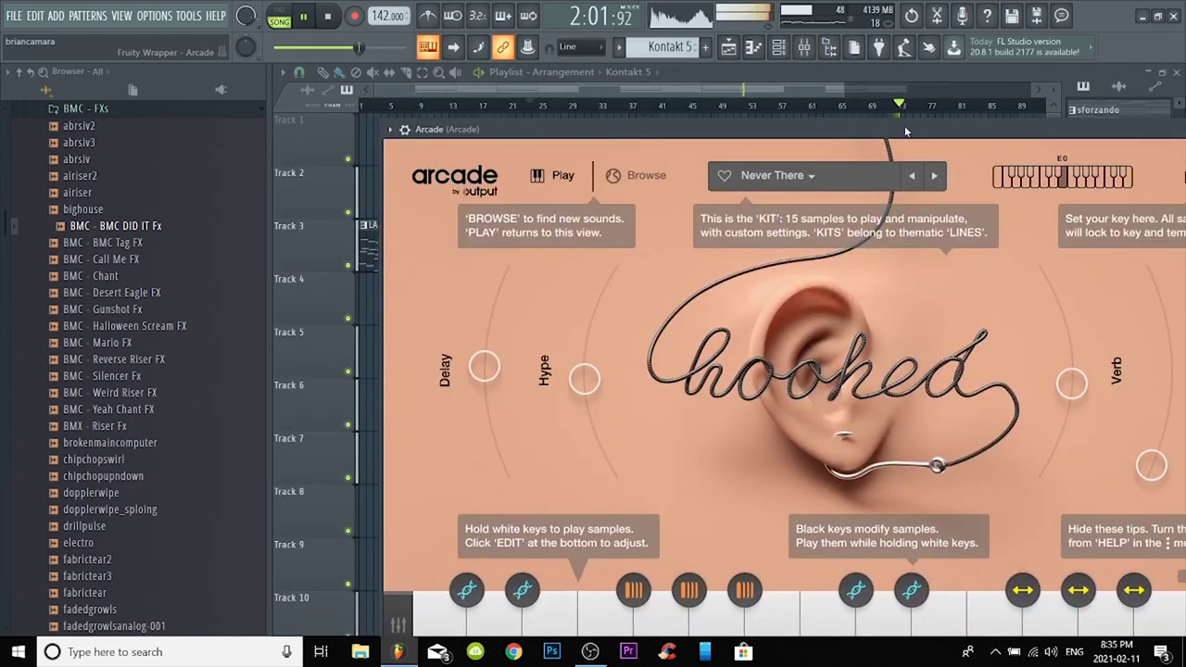
left_click(806, 48)
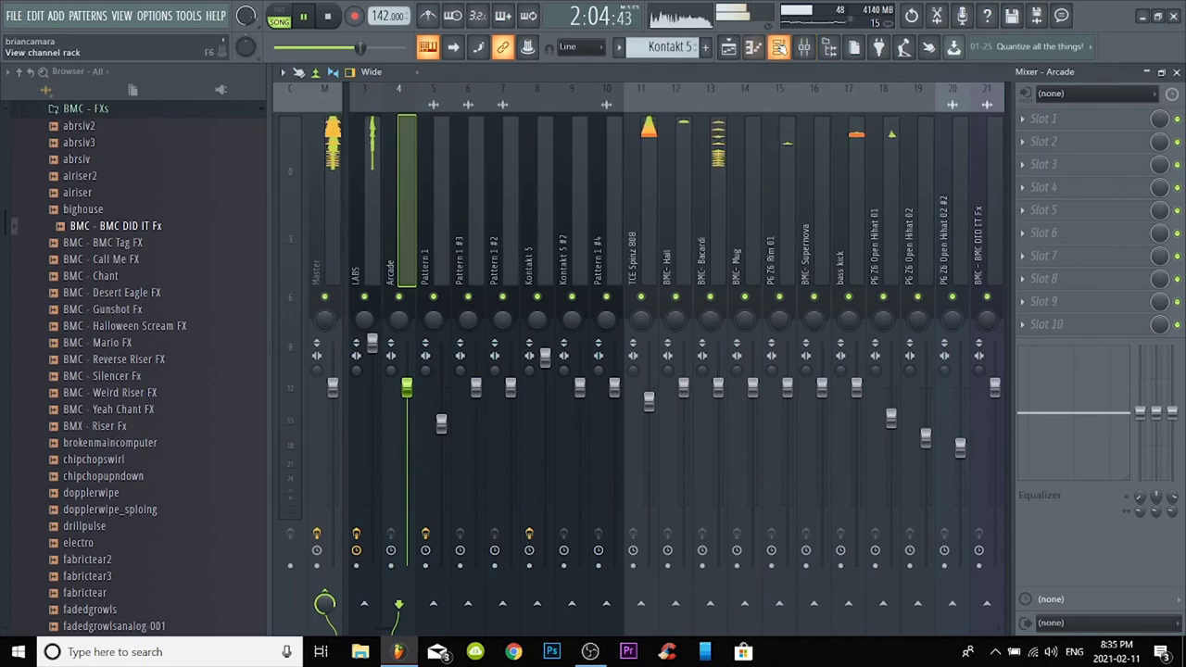
left_click(778, 48)
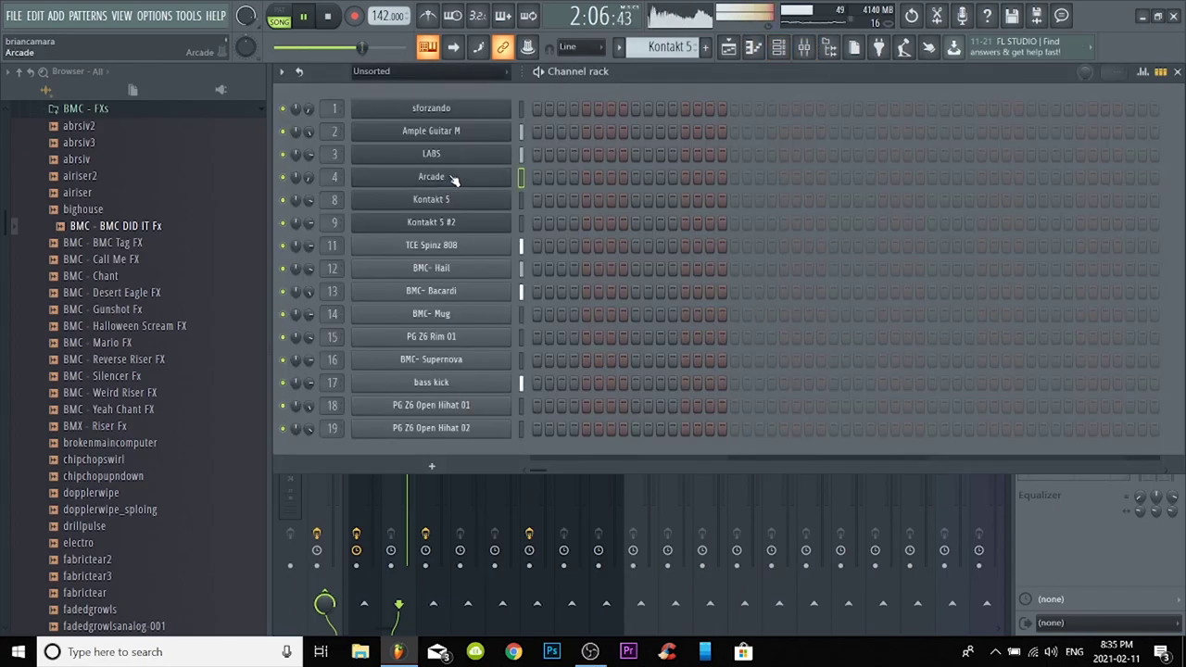